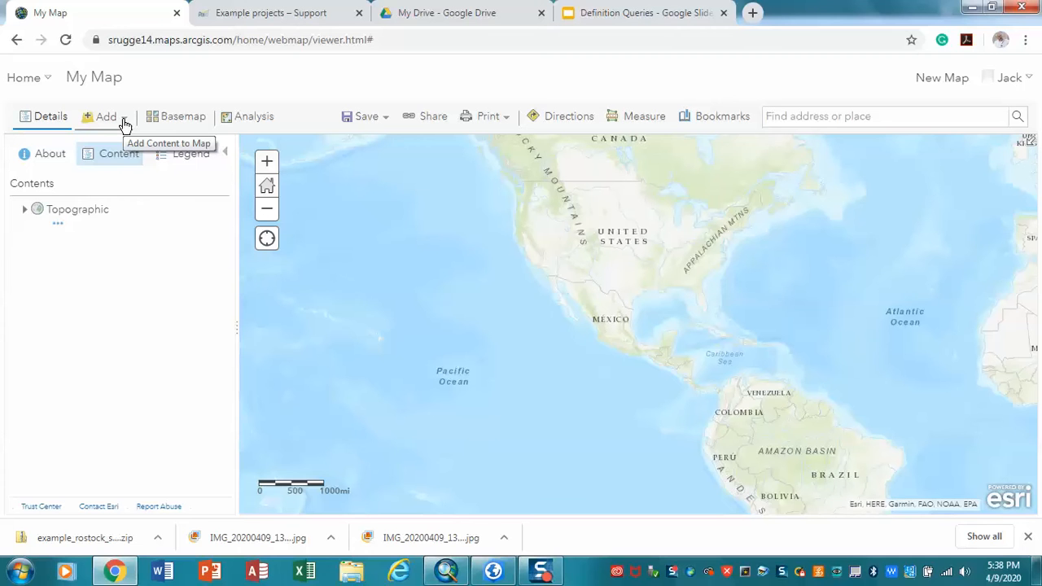
Step: Import the zipped shapefile Dams.zip into the map as a layer, keeping its original features
click(124, 122)
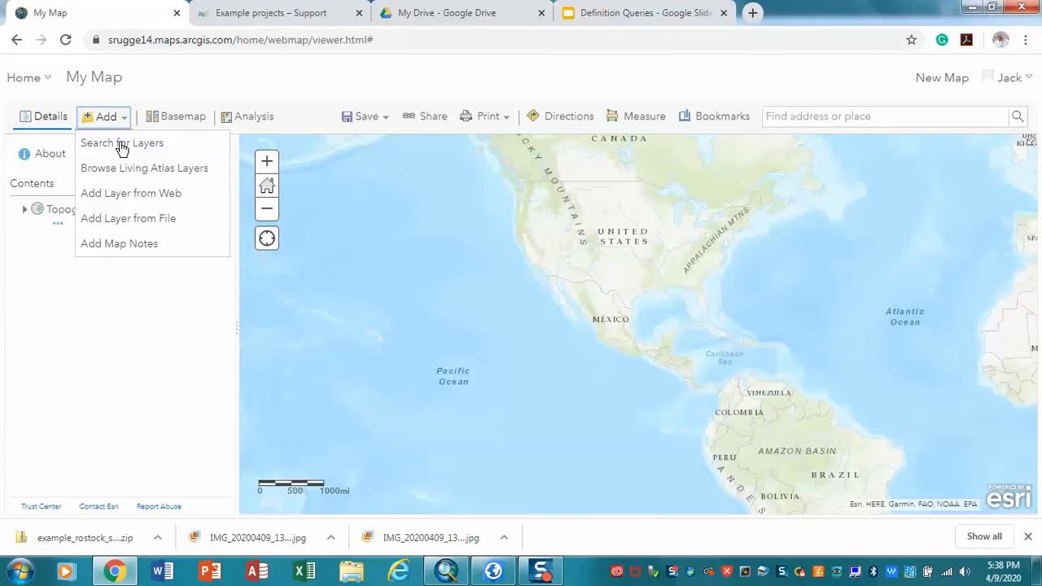
click(142, 217)
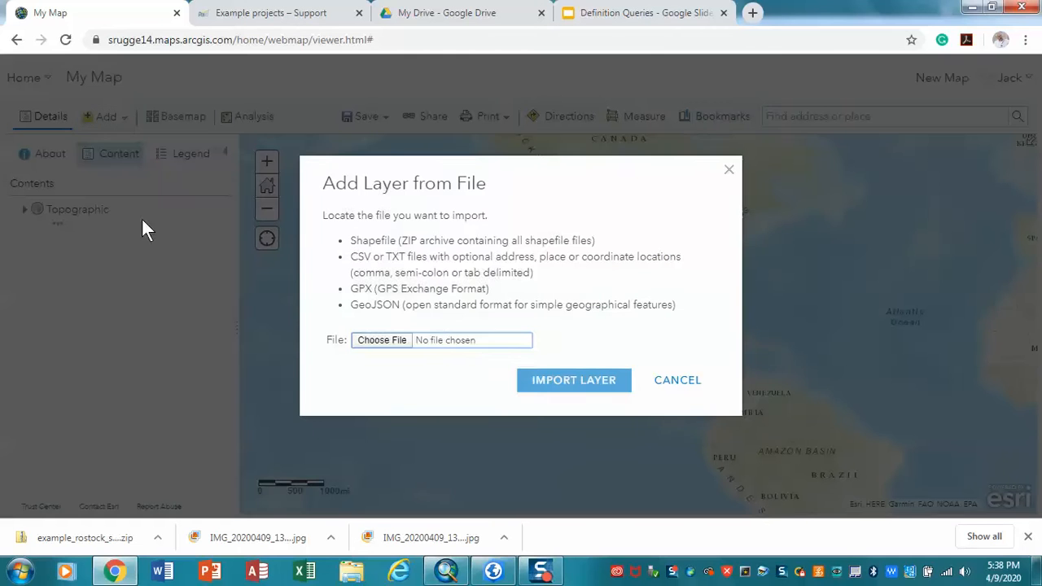
click(383, 341)
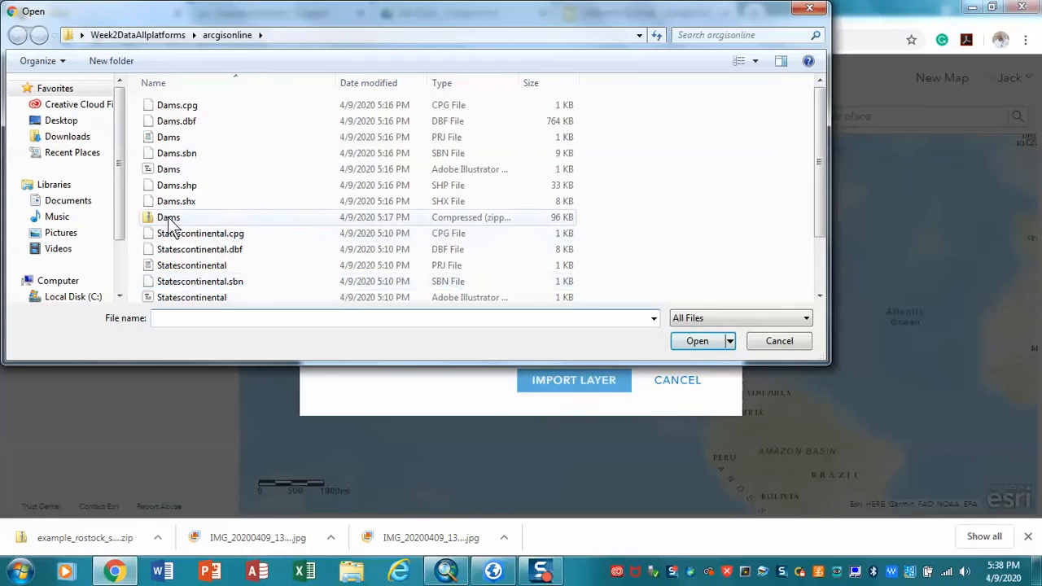
click(169, 217)
click(696, 340)
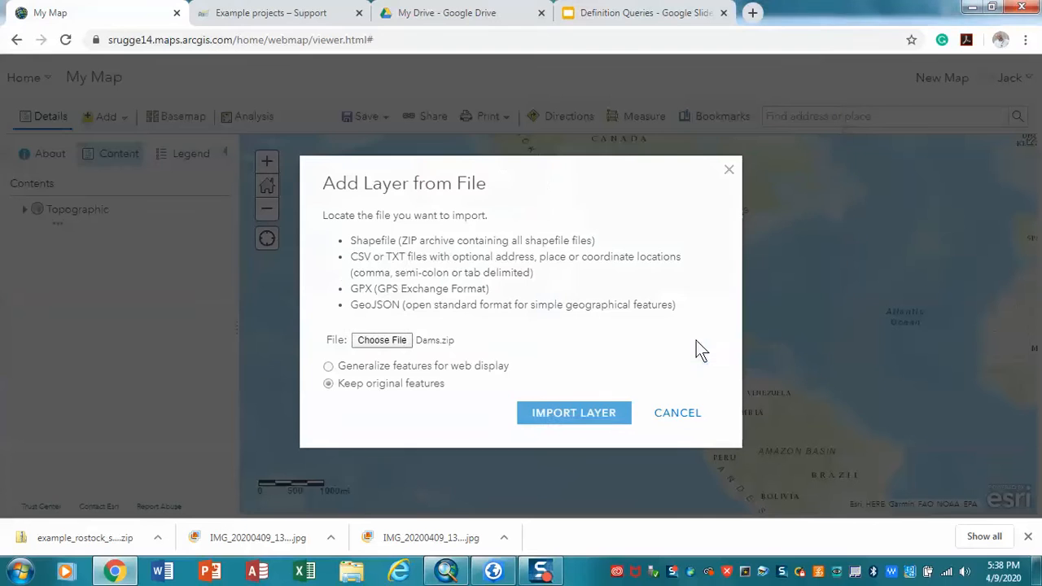
click(560, 413)
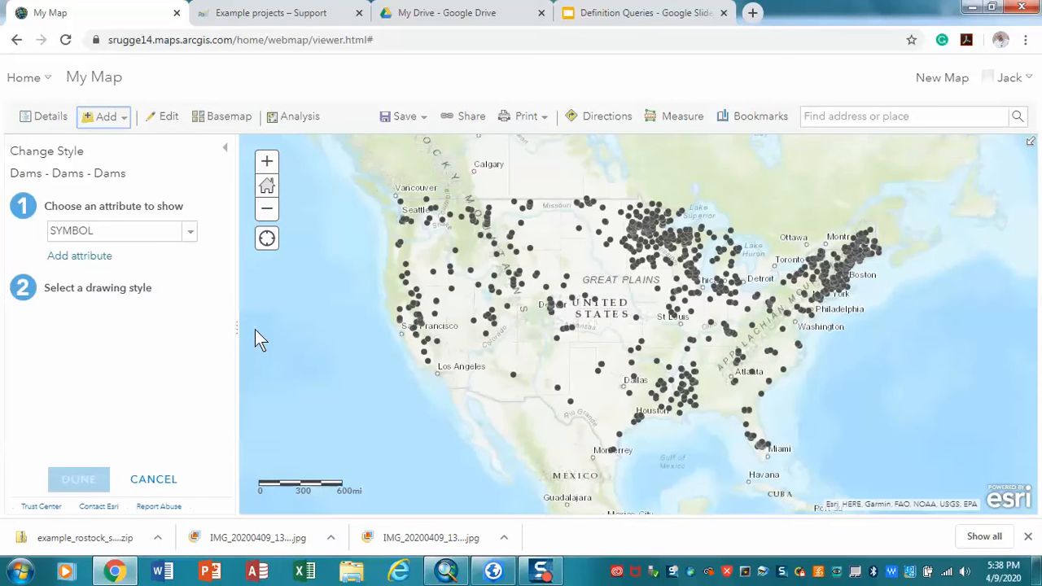
Step: Import Statescontinental.zip as a layer with original features, accept its STATE_NAME style, and hide the layer
click(105, 116)
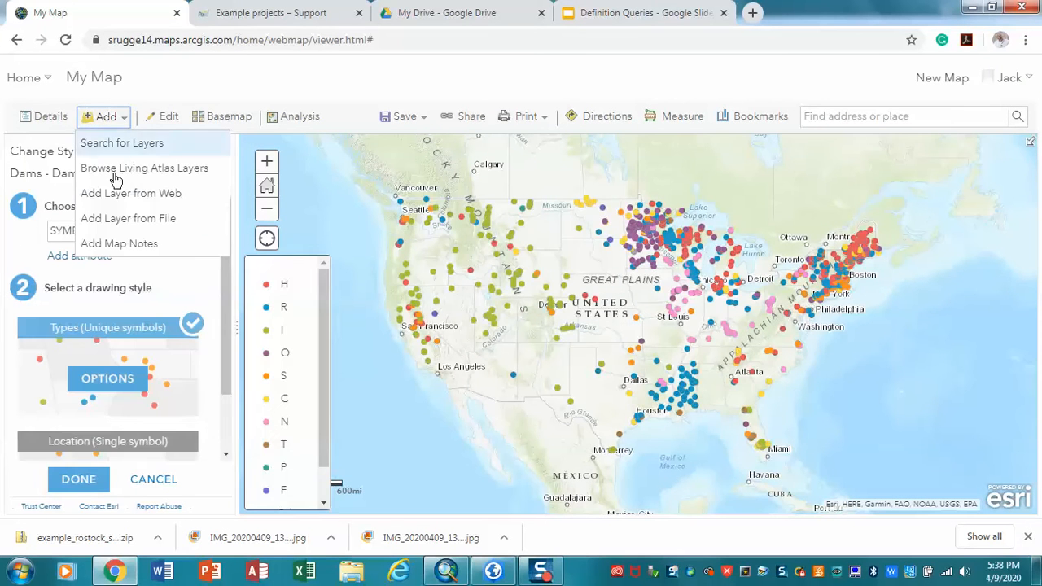
click(163, 219)
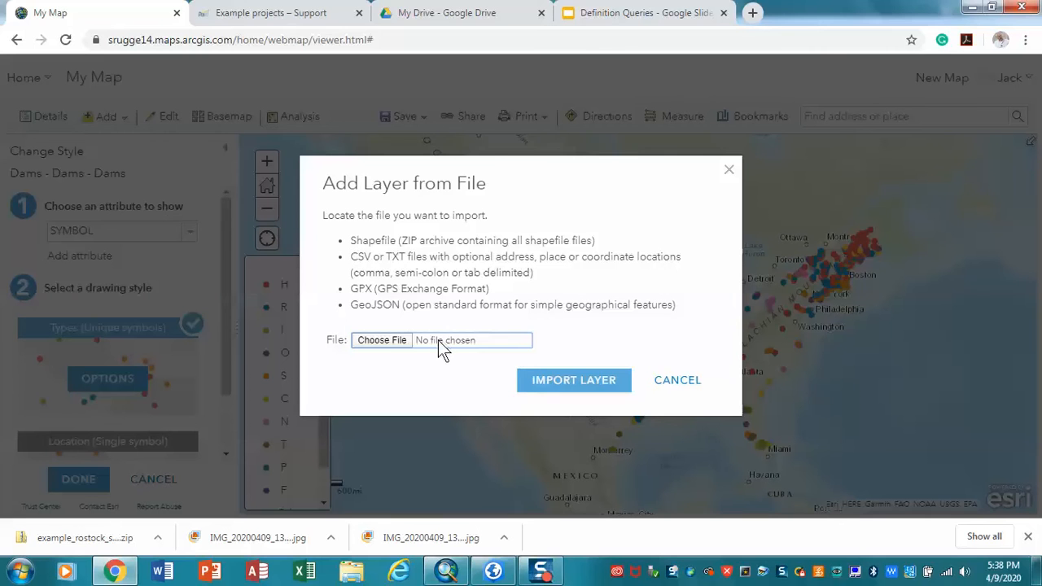
click(392, 343)
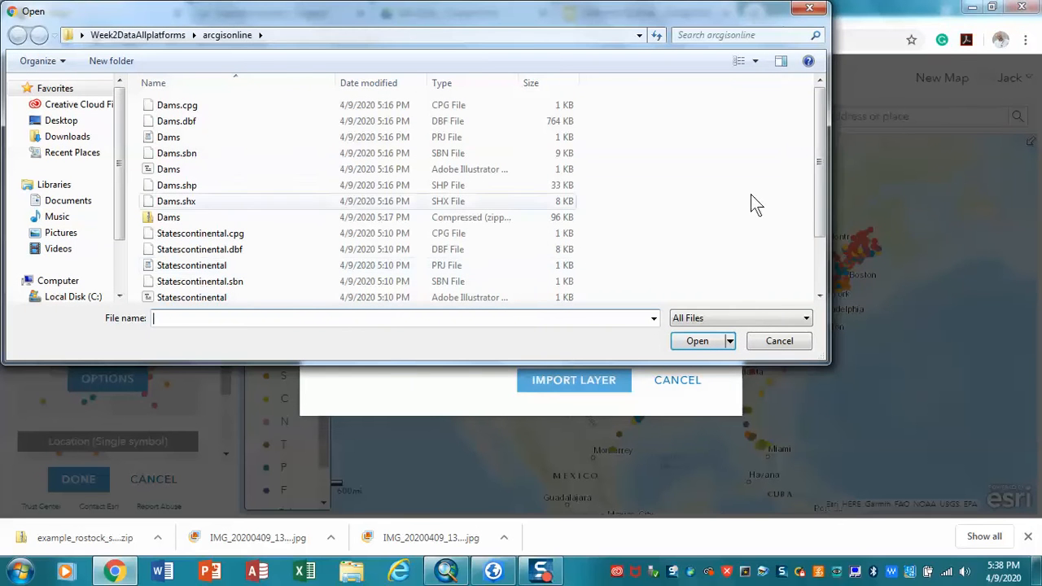
drag(819, 205, 696, 280)
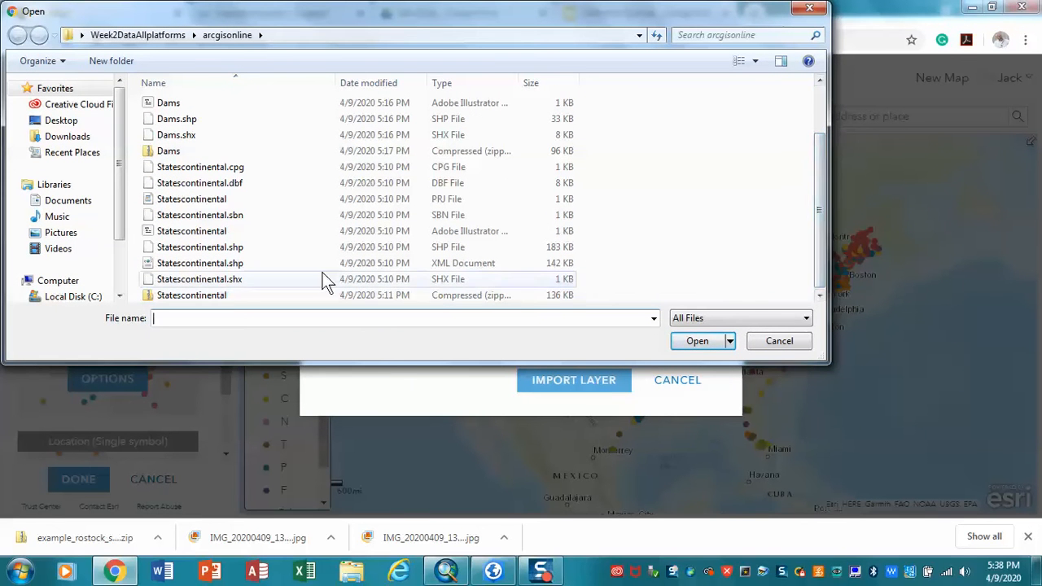
click(217, 297)
click(696, 340)
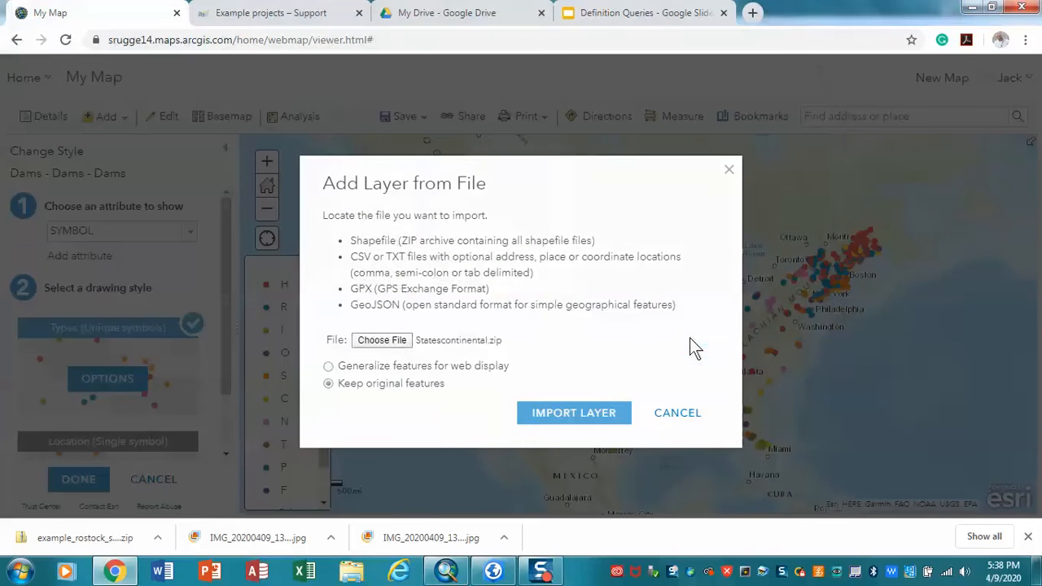
click(579, 407)
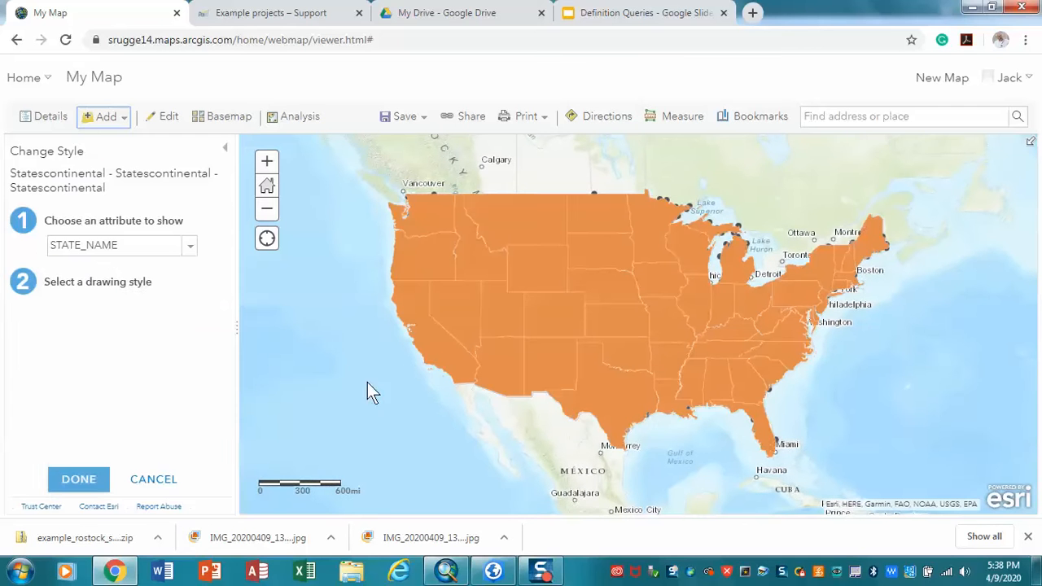
click(89, 478)
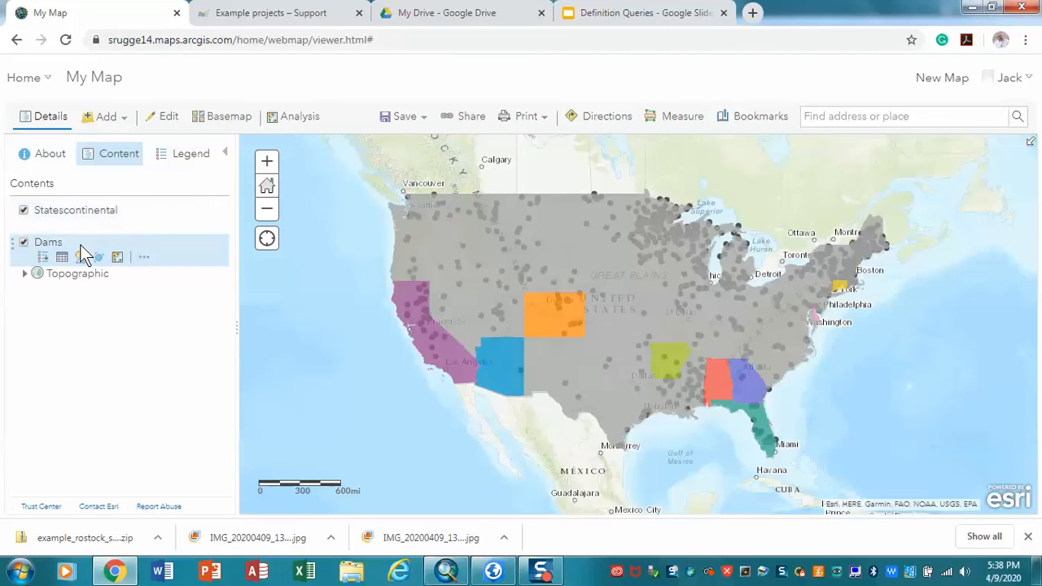
click(24, 210)
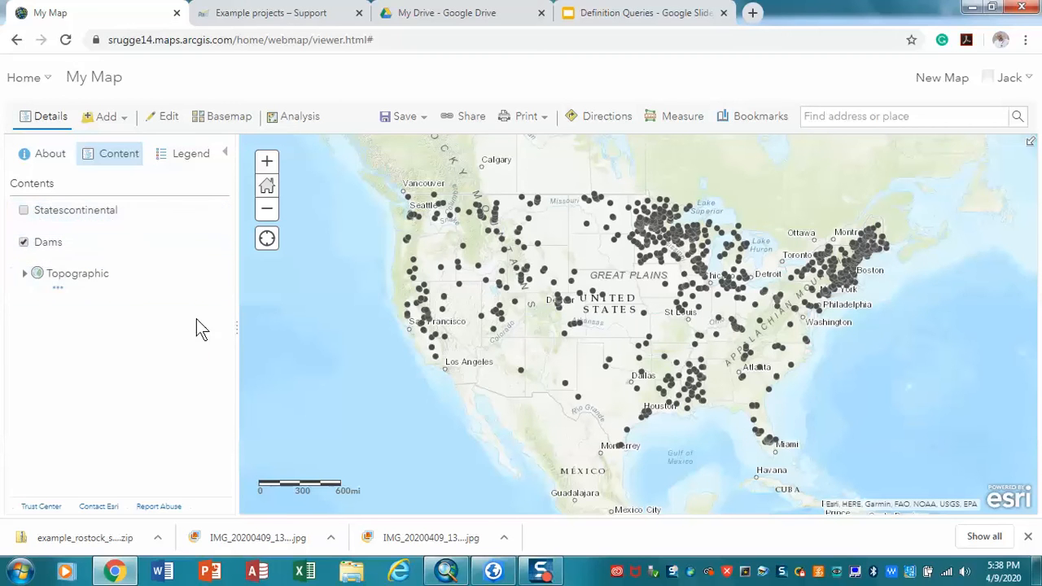
Step: Start the Find Existing Locations analysis with Dams as the layer containing the features to find
click(299, 122)
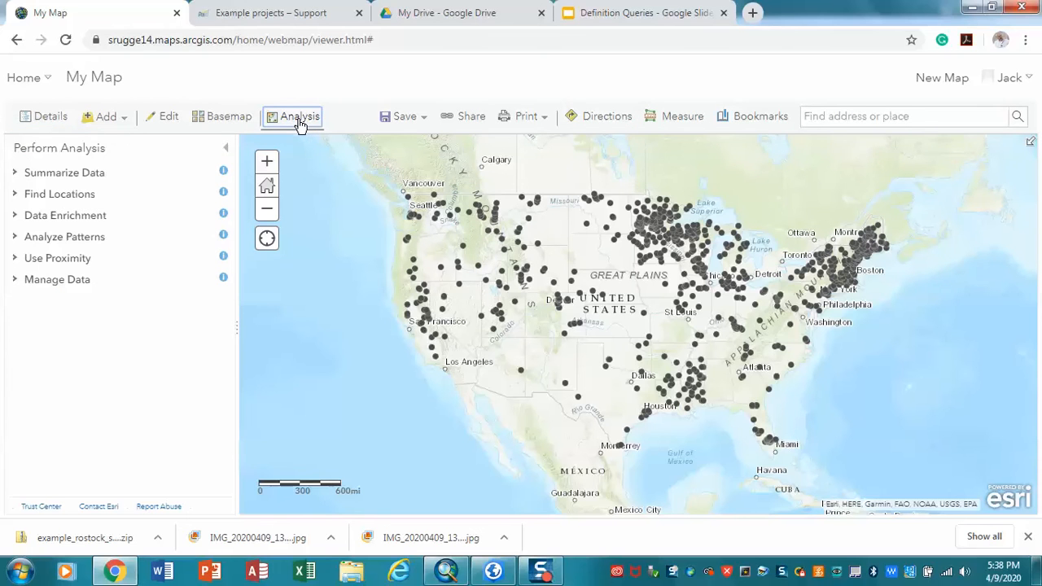
click(299, 122)
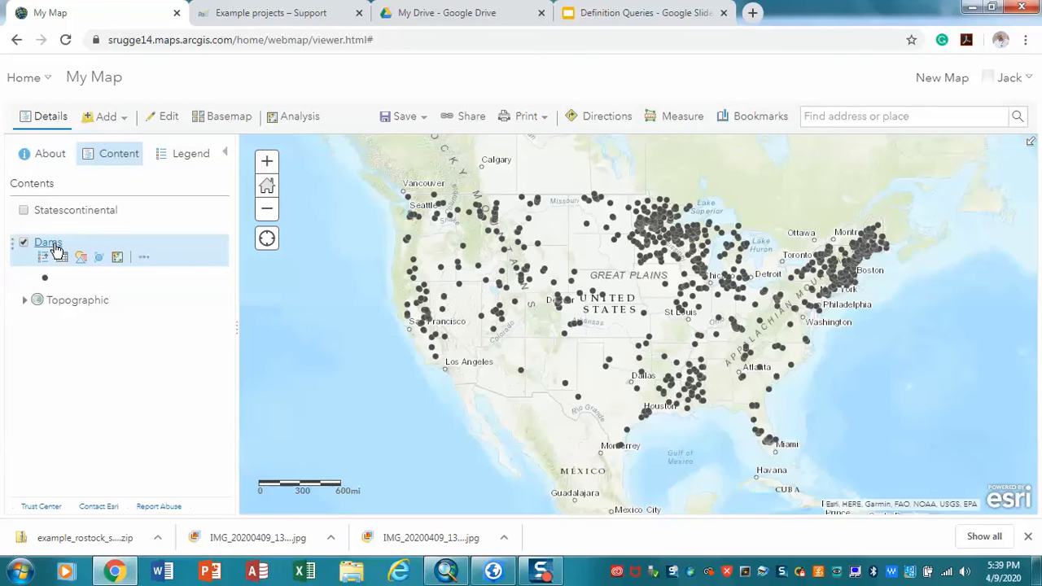
click(300, 122)
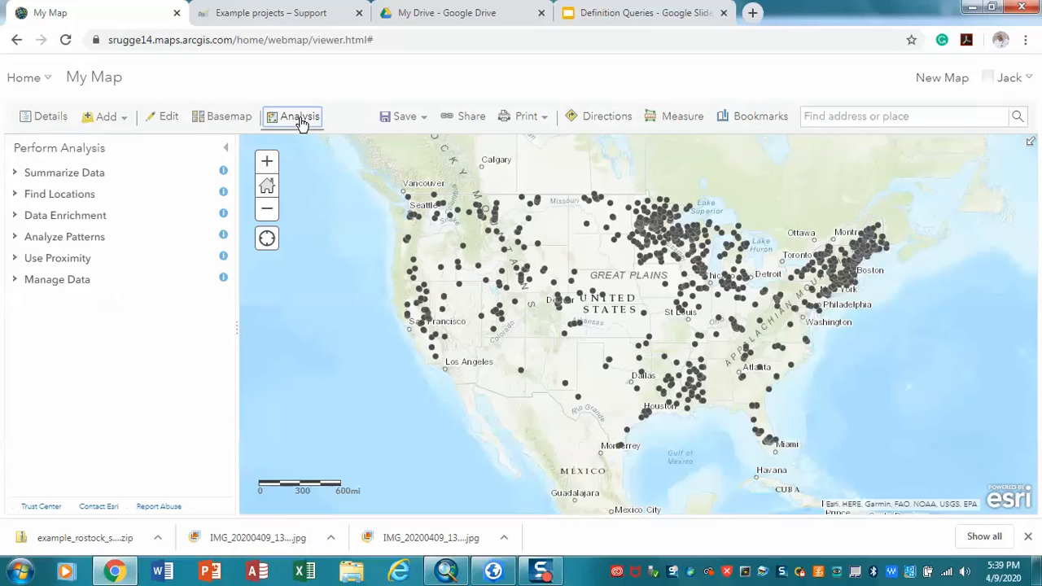
click(103, 198)
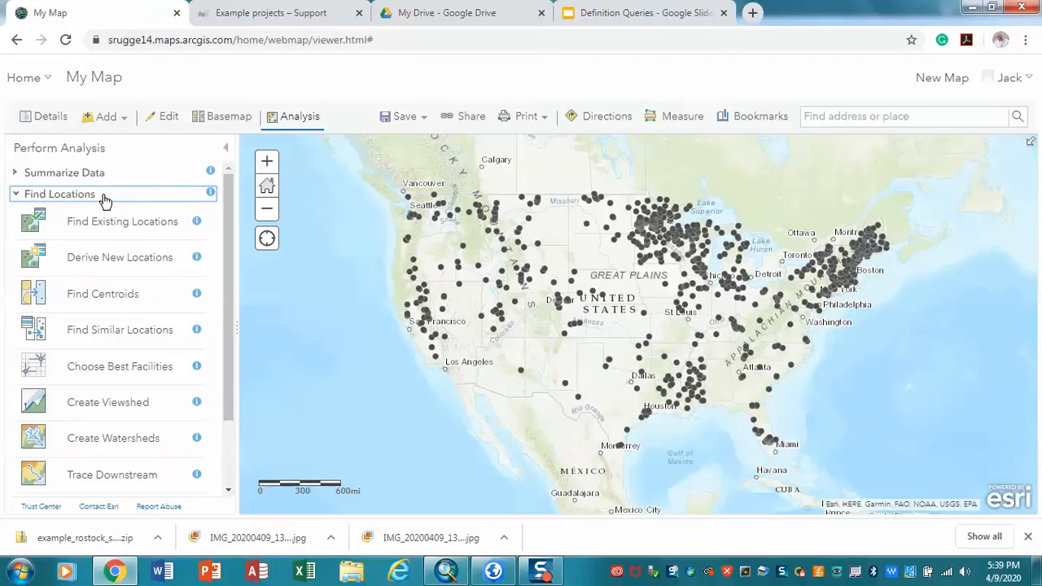
click(140, 227)
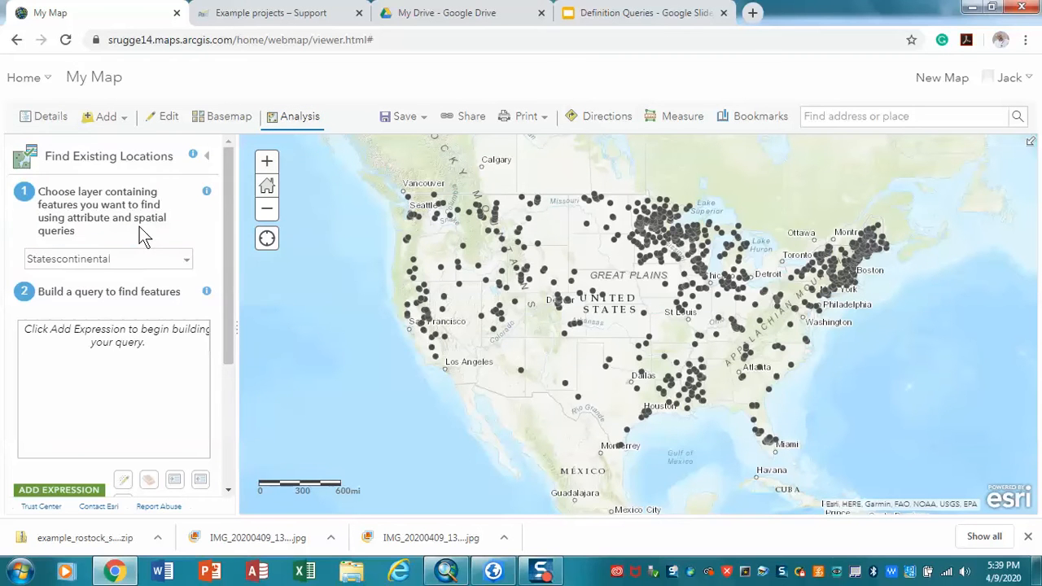
click(183, 261)
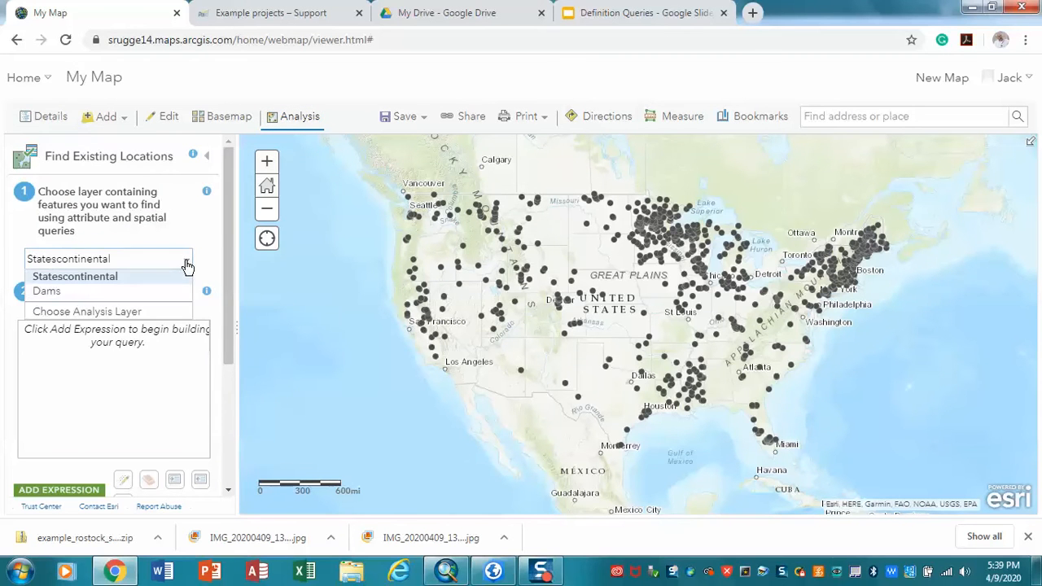
click(136, 295)
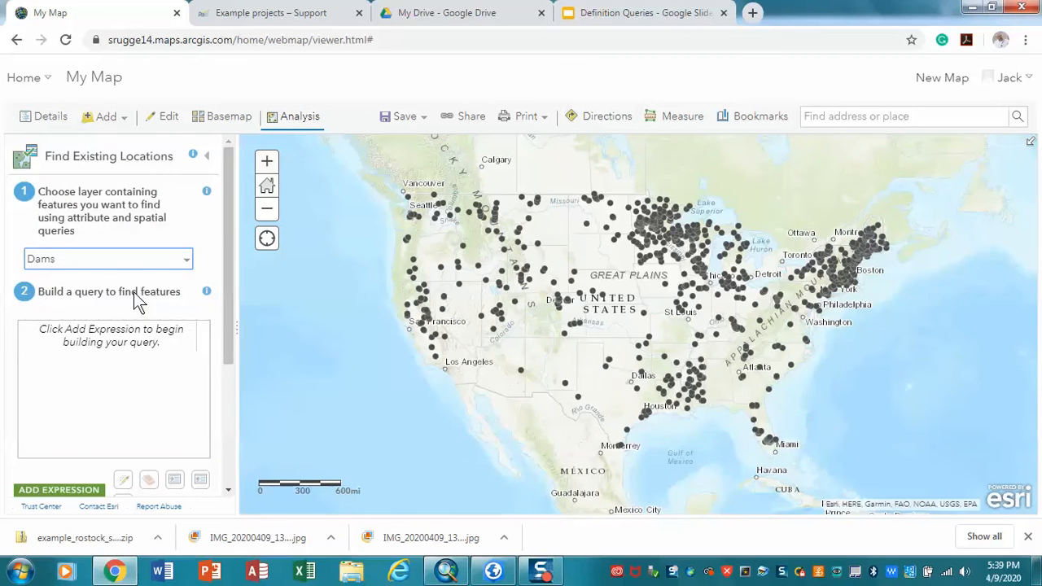
Step: Add an attribute query expression selecting Dams where NID_HEIGHT is at most 20
click(59, 490)
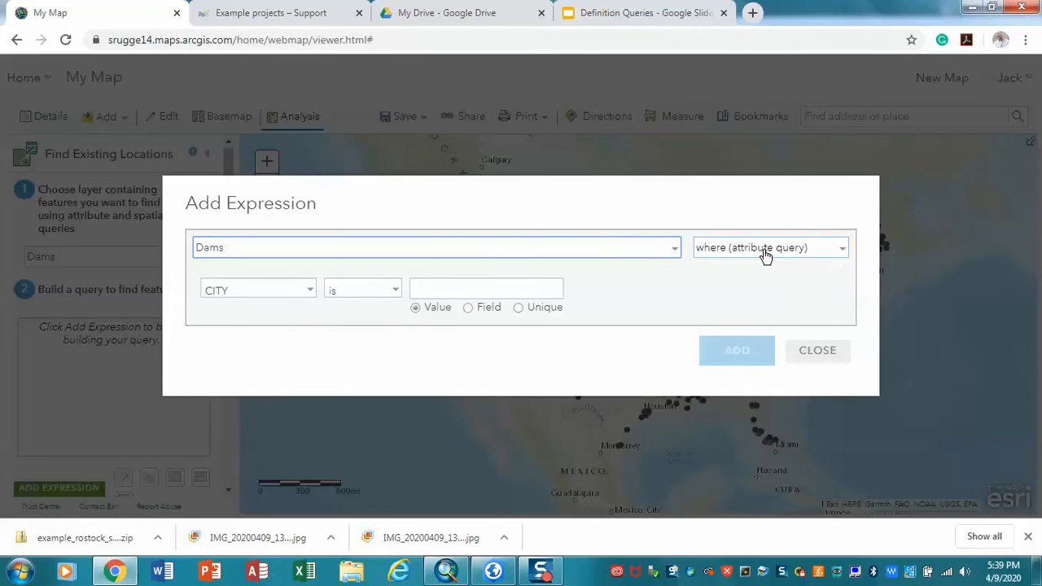
click(312, 295)
drag(311, 314, 314, 367)
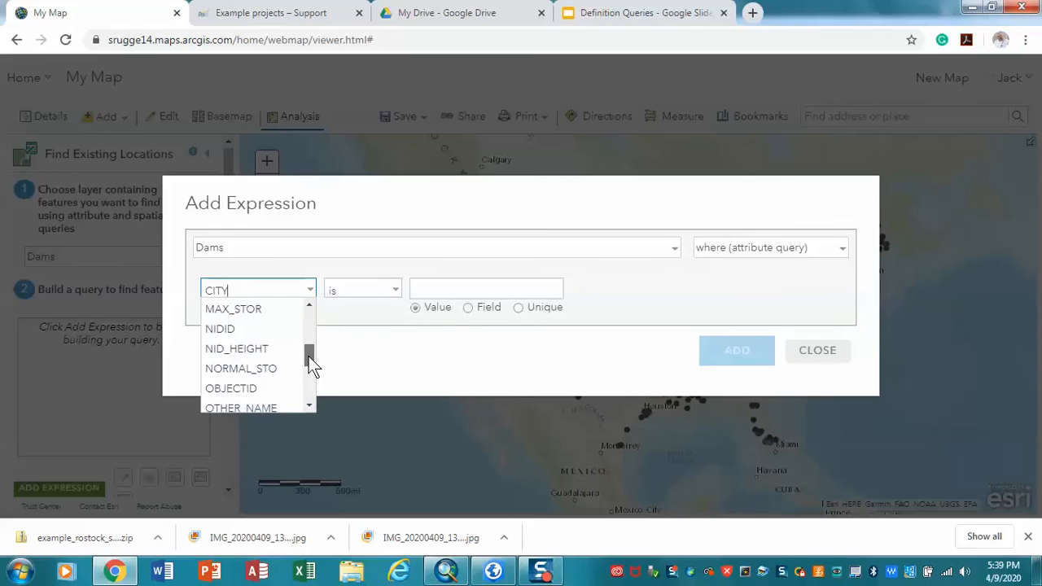
click(257, 355)
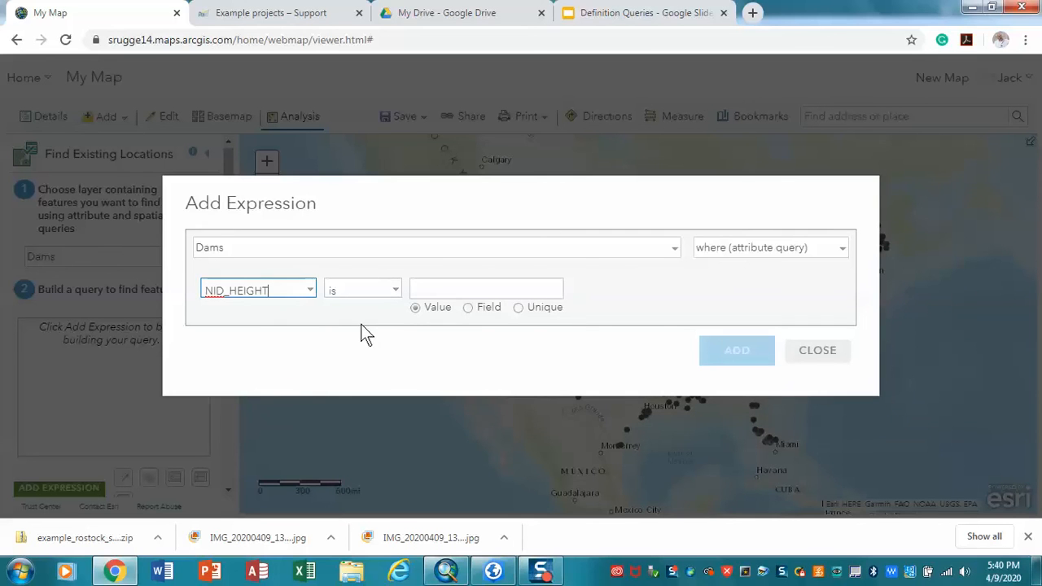
click(397, 295)
click(397, 295)
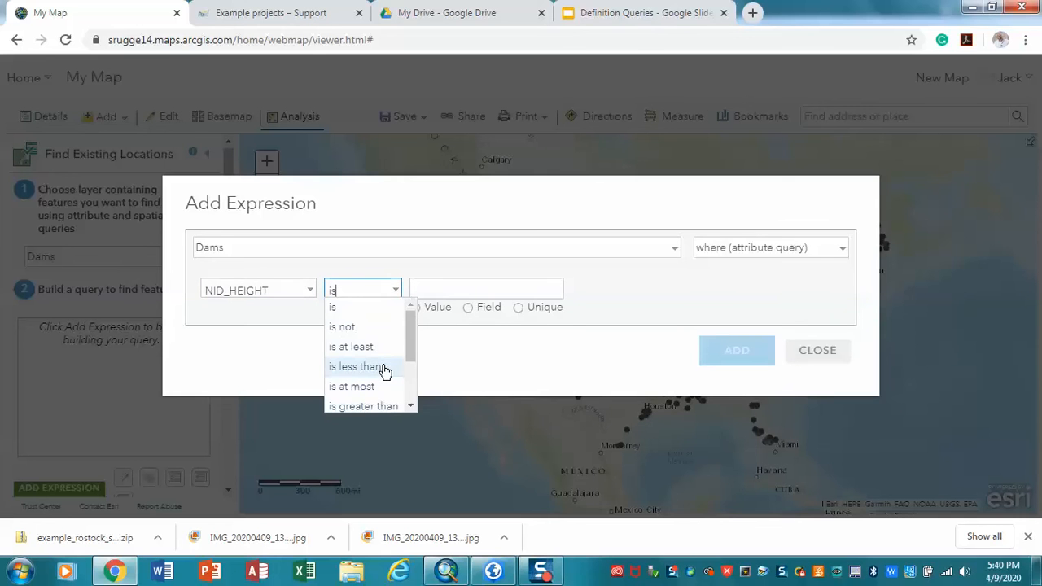
drag(409, 349, 408, 359)
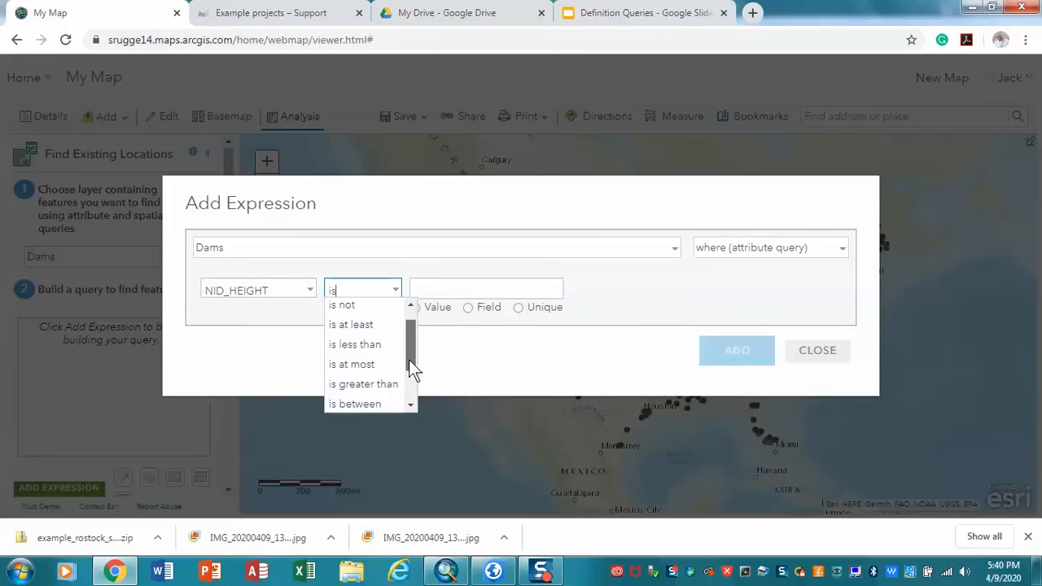
click(367, 368)
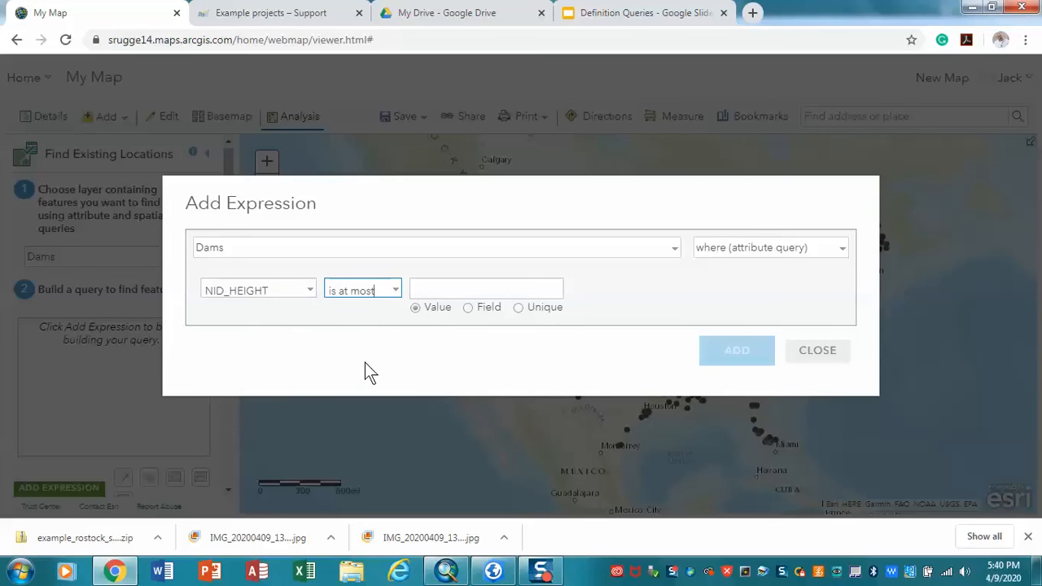
click(473, 290)
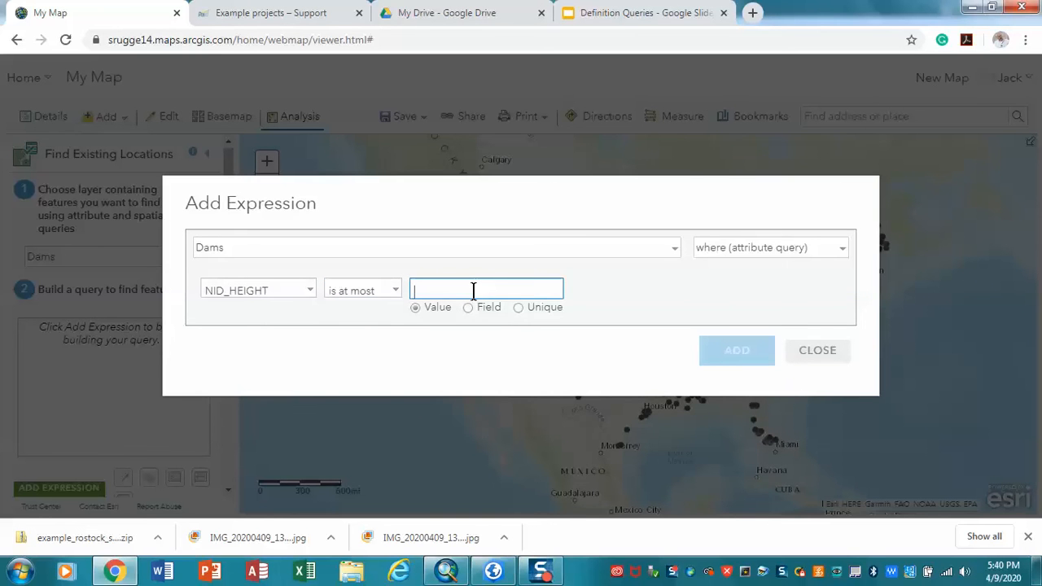
text(20)
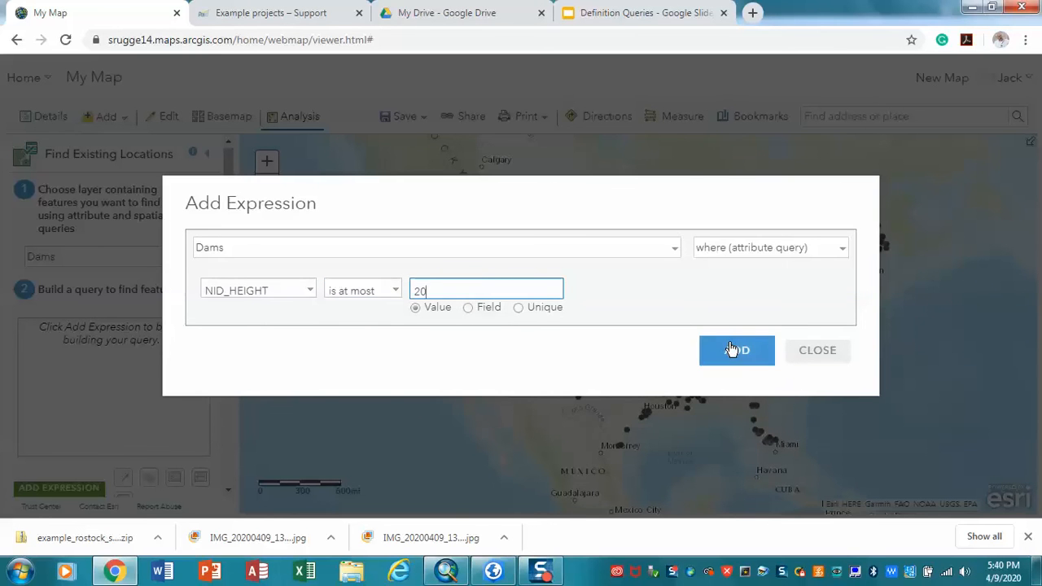
click(732, 349)
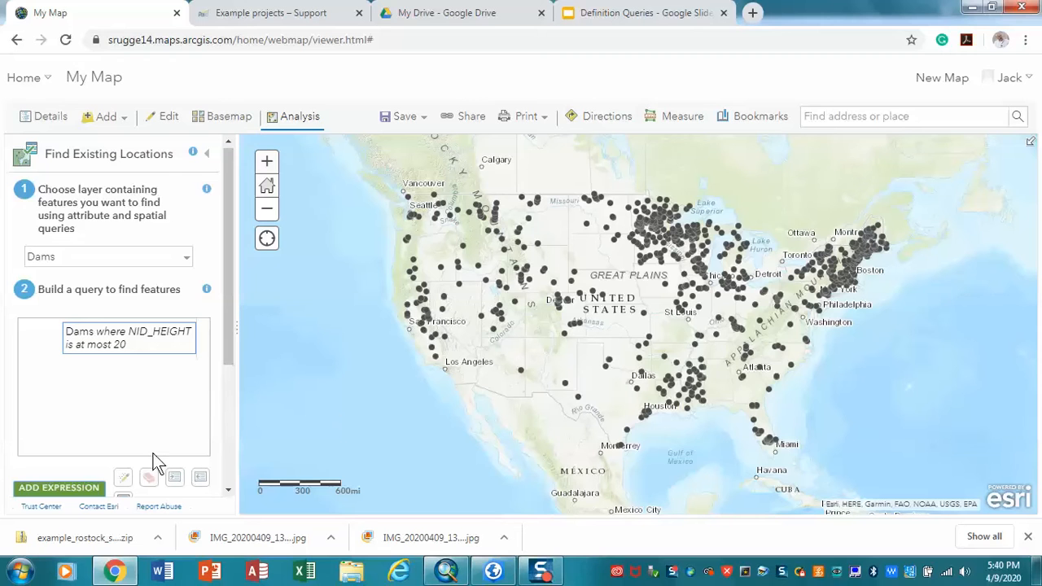
Step: Name the result layer "20 or less dams" and run the analysis
drag(230, 344, 220, 462)
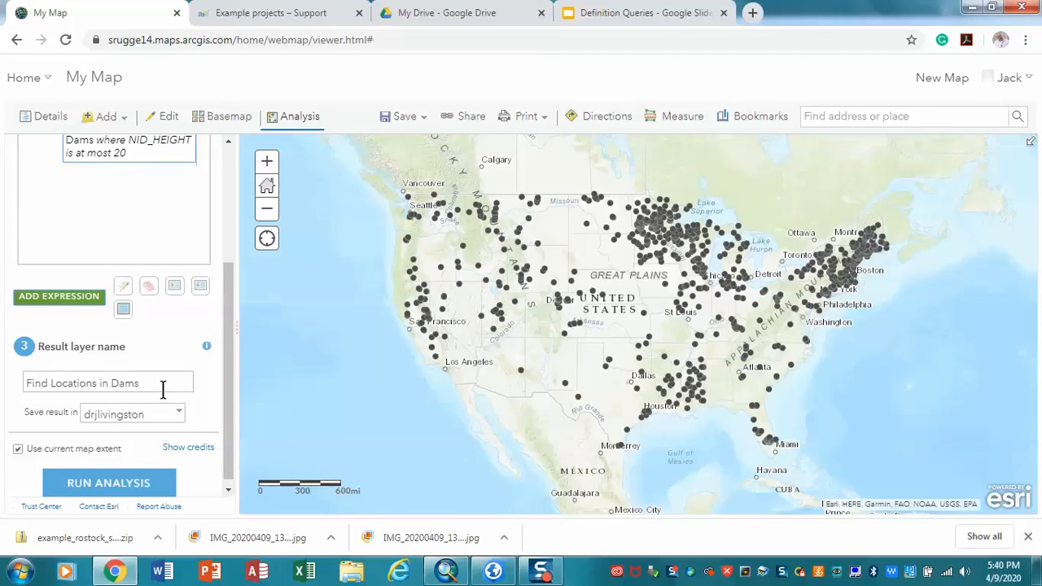
drag(193, 379, 3, 362)
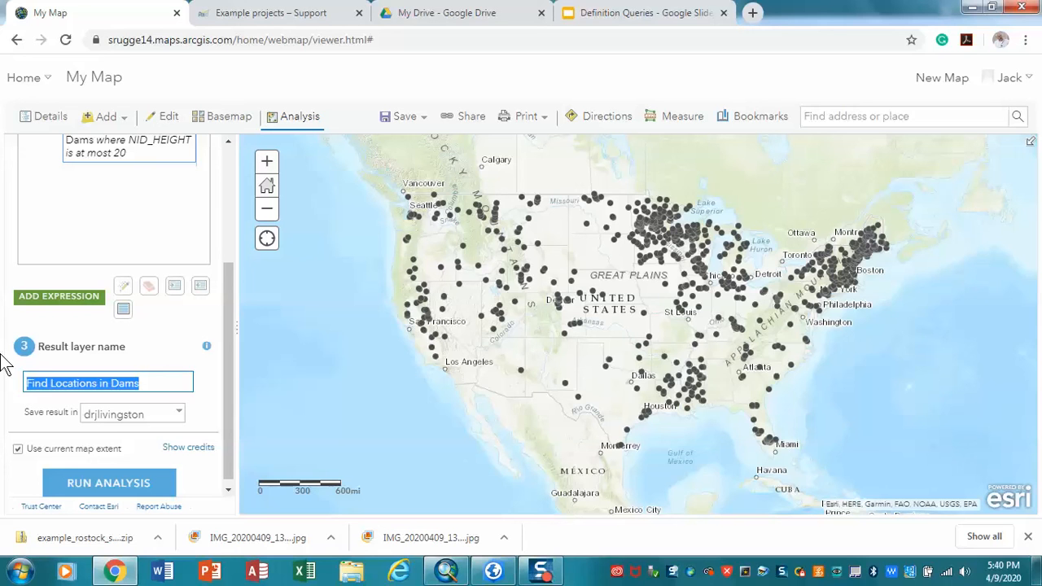
text(2)
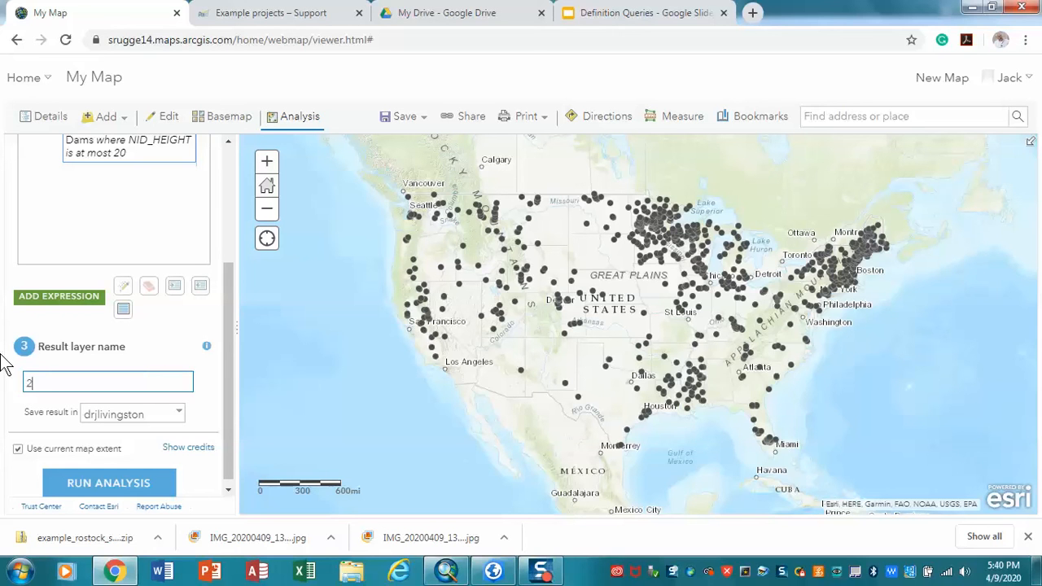
text(0foot dams)
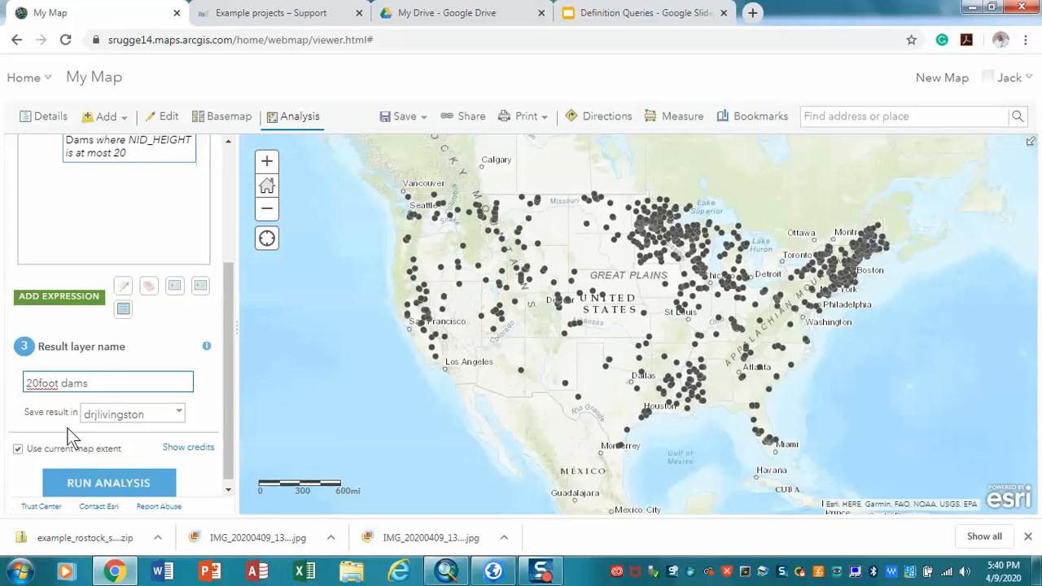
click(39, 385)
text(or less)
key(BackSpace)
key(BackSpace)
key(BackSpace)
key(BackSpace)
key(BackSpace)
key(BackSpace)
click(120, 483)
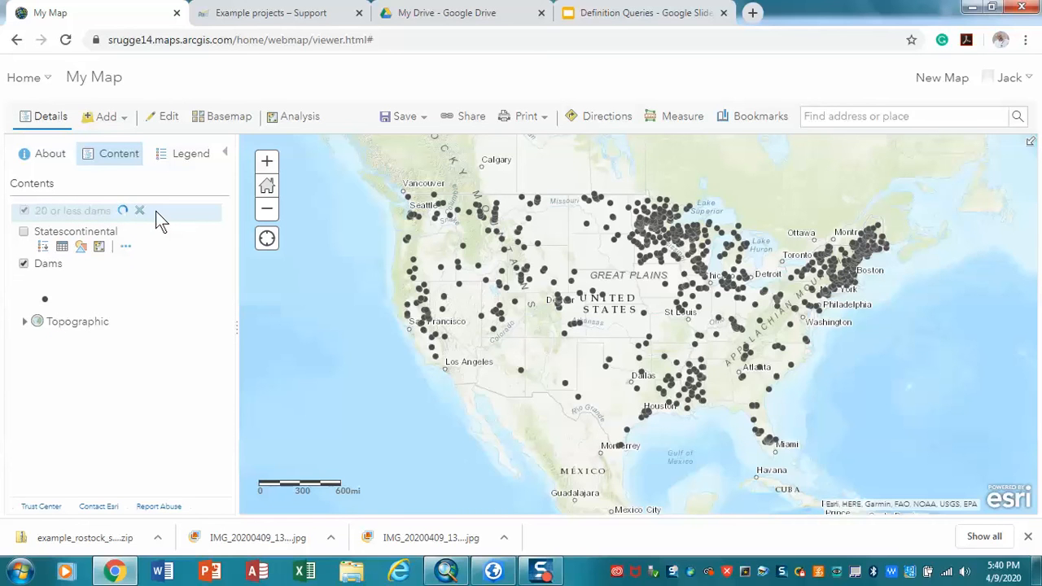
click(139, 210)
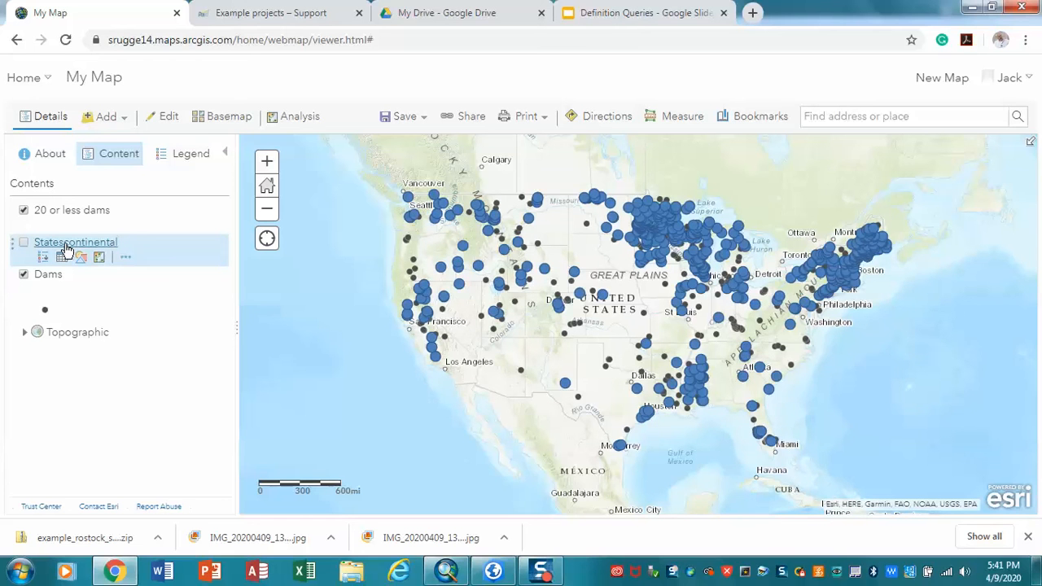
Step: Turn on the Statescontinental layer and briefly check its state legend
click(25, 243)
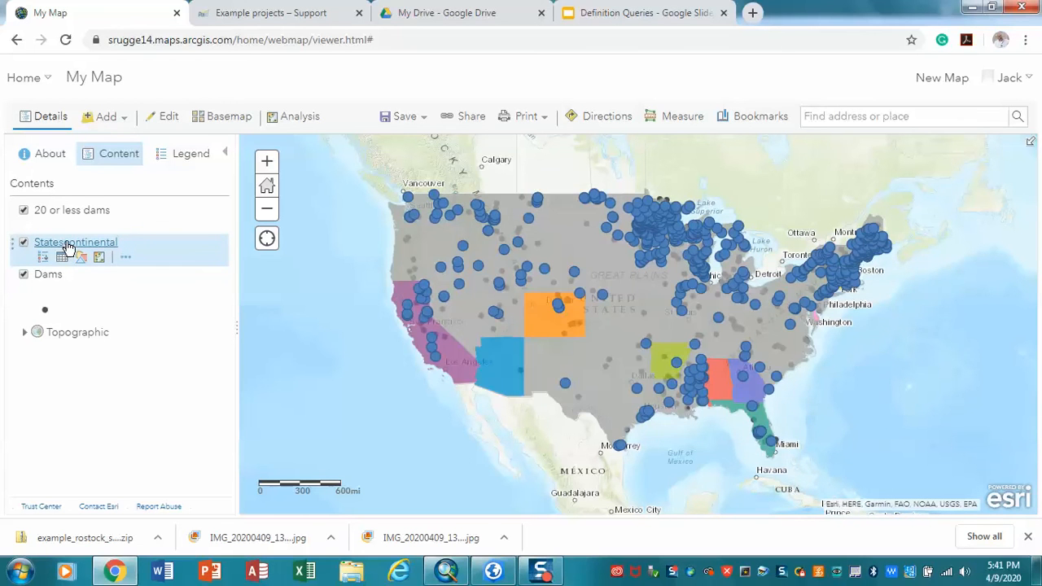
click(69, 246)
right_click(68, 247)
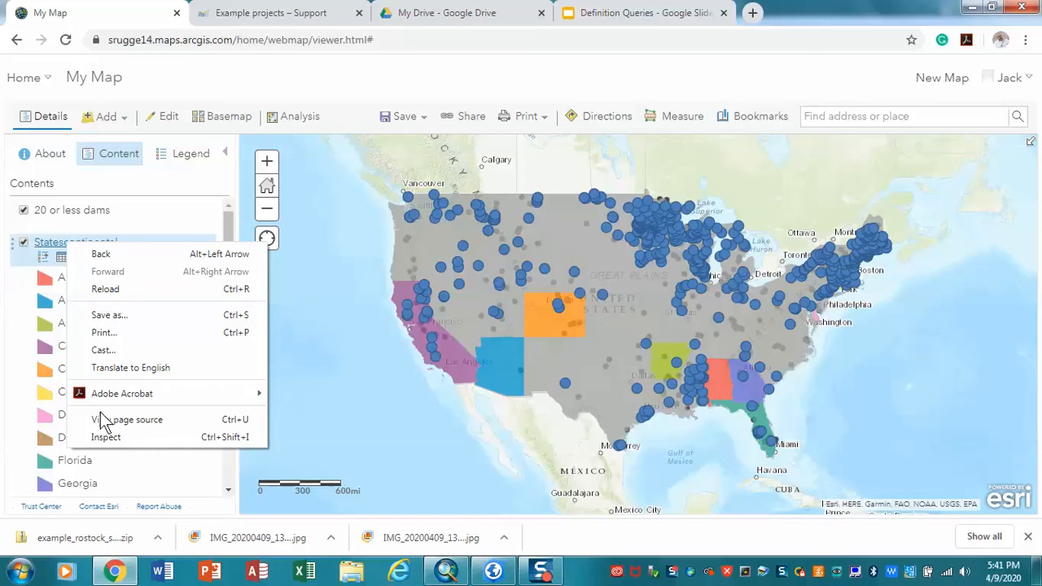
click(45, 246)
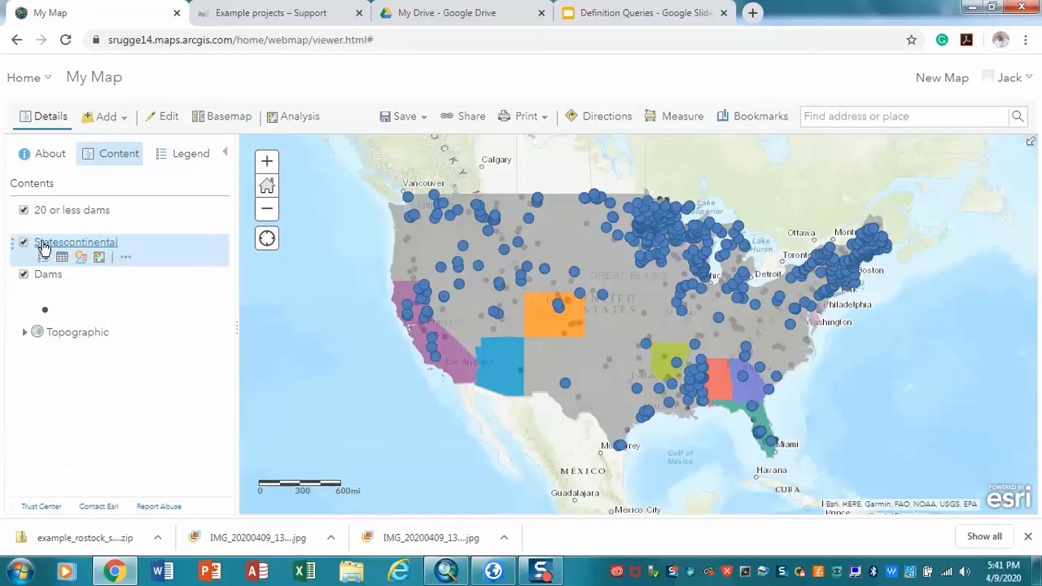
Step: Start the Find Existing Locations analysis with Statescontinental as the layer containing the features to find
click(287, 121)
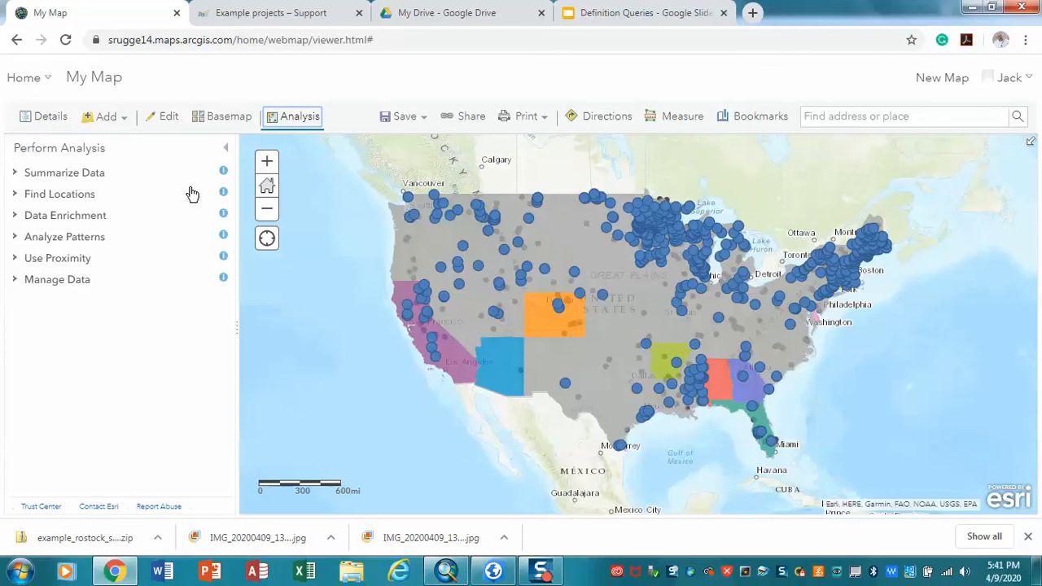
click(96, 198)
click(94, 227)
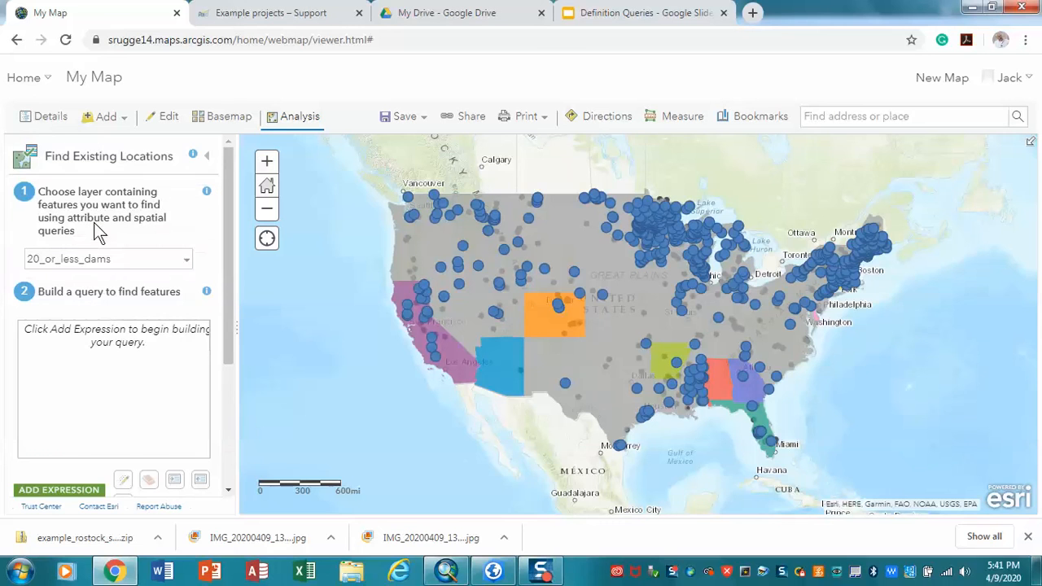
click(186, 264)
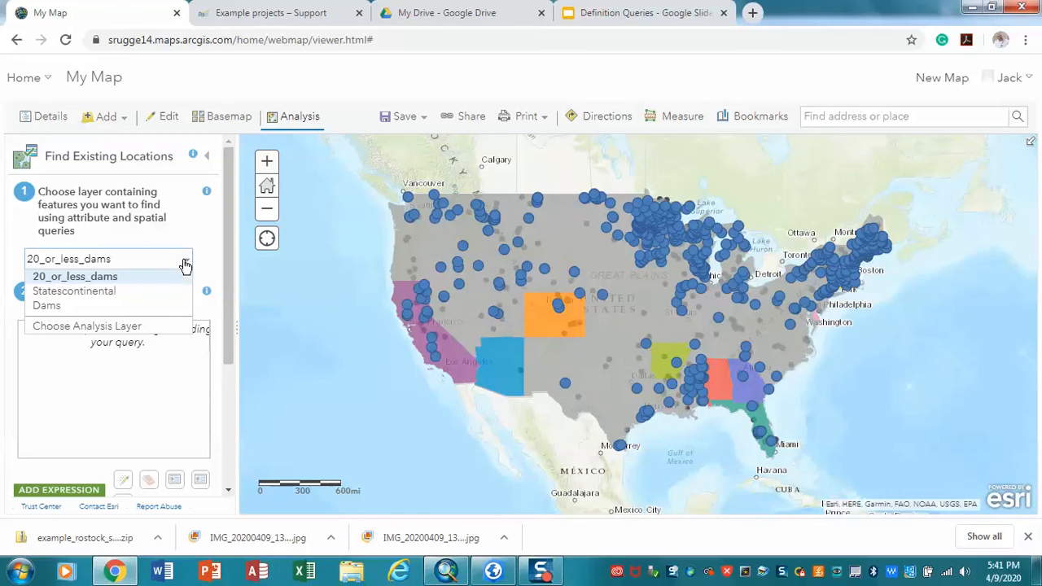
click(97, 291)
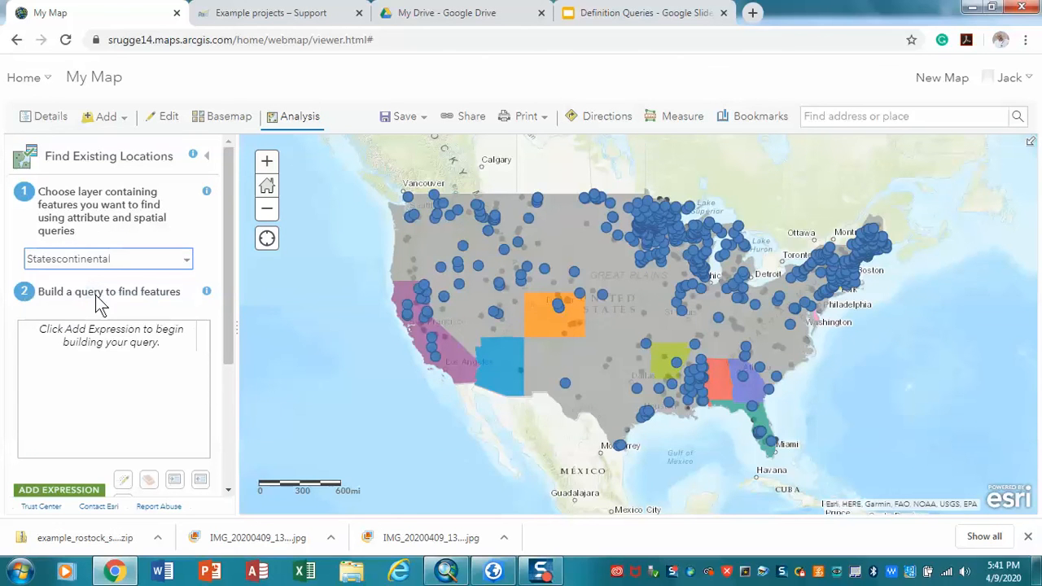
Step: Add an attribute query expression selecting Statescontinental where SUB_REGION is the unique value "E N Cen"
click(72, 486)
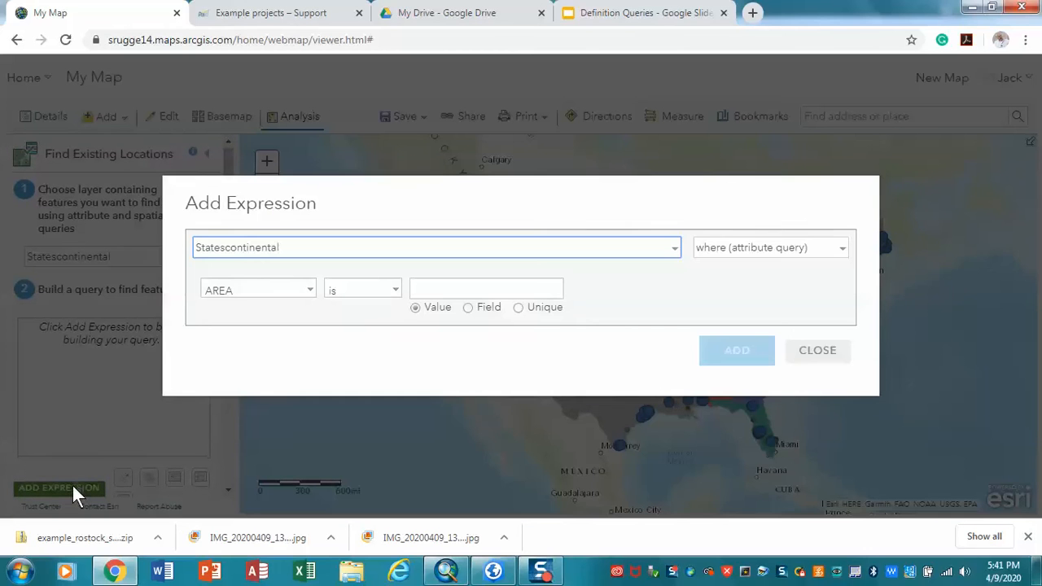
click(310, 295)
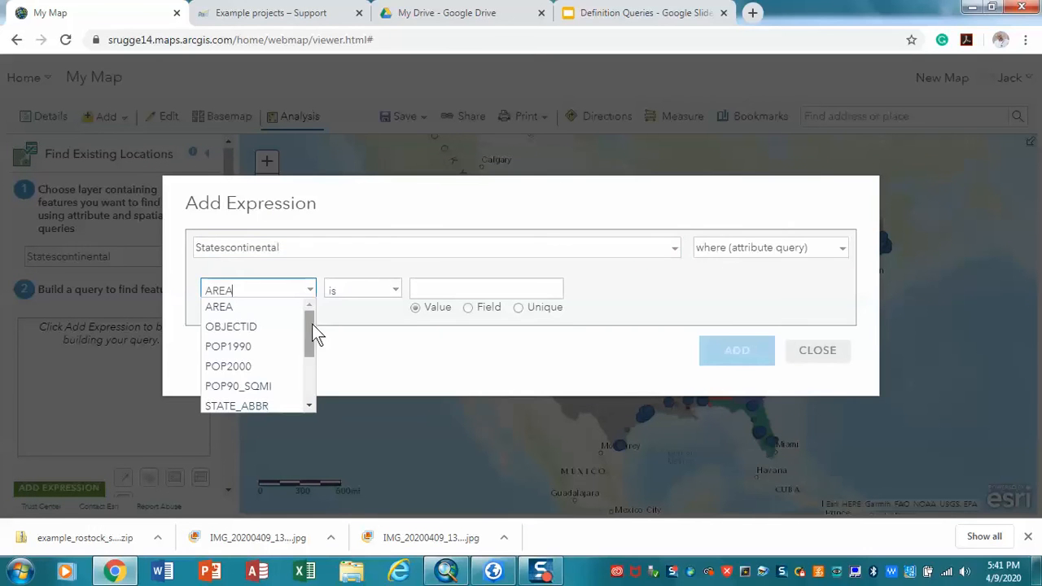
drag(312, 324, 309, 369)
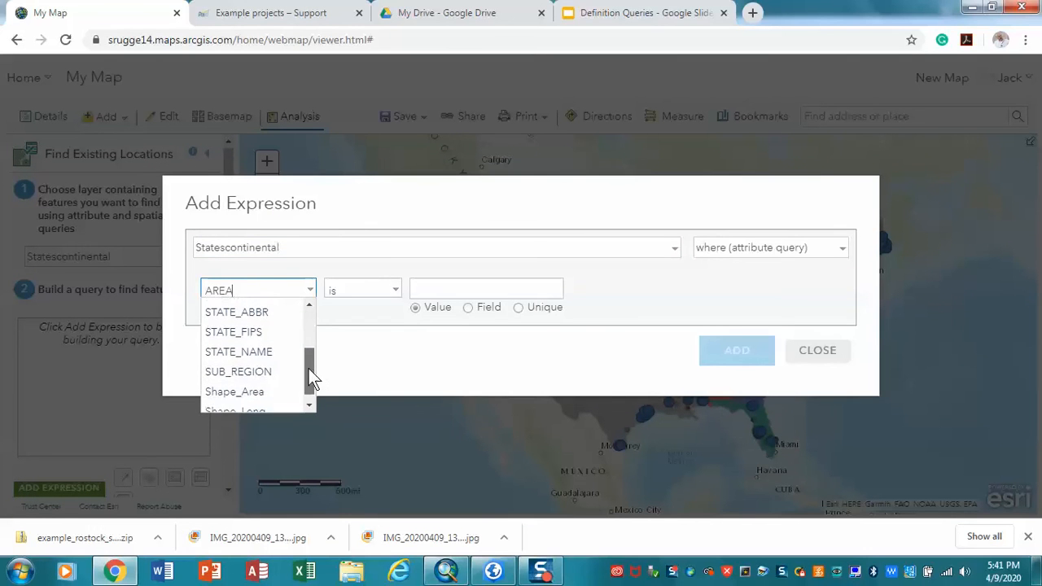
click(249, 371)
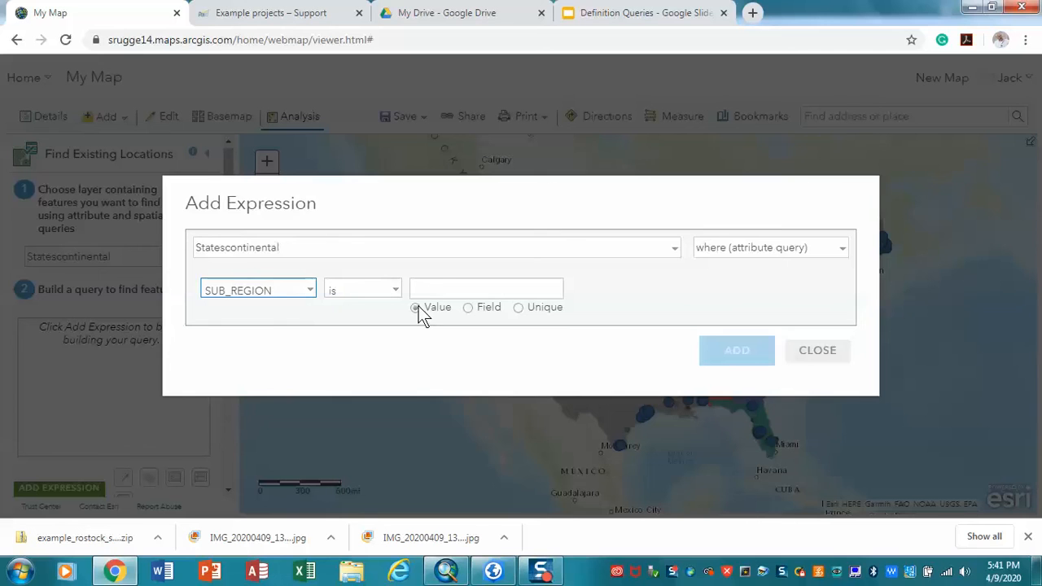
click(437, 291)
click(519, 307)
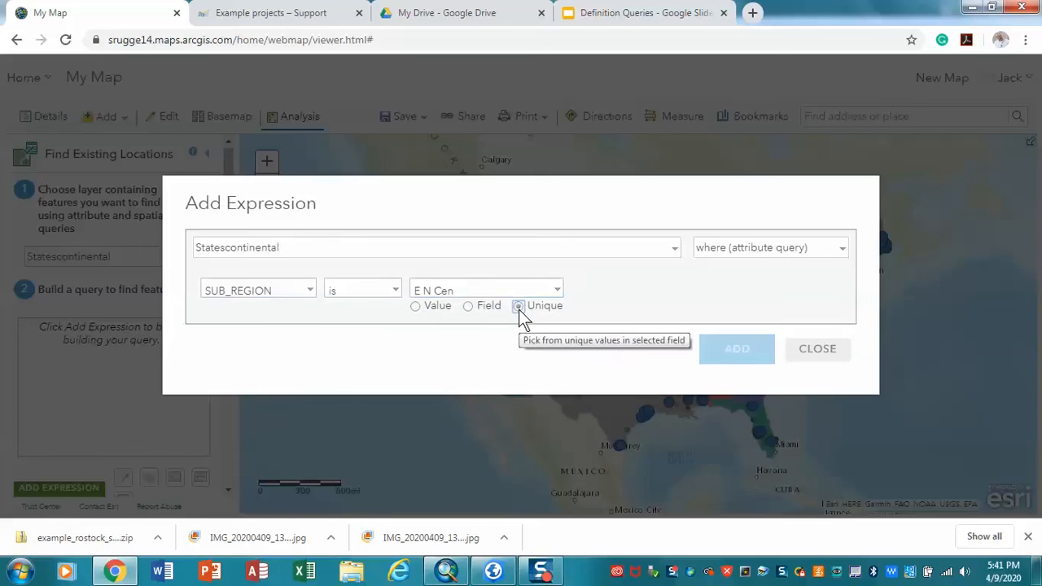
click(559, 294)
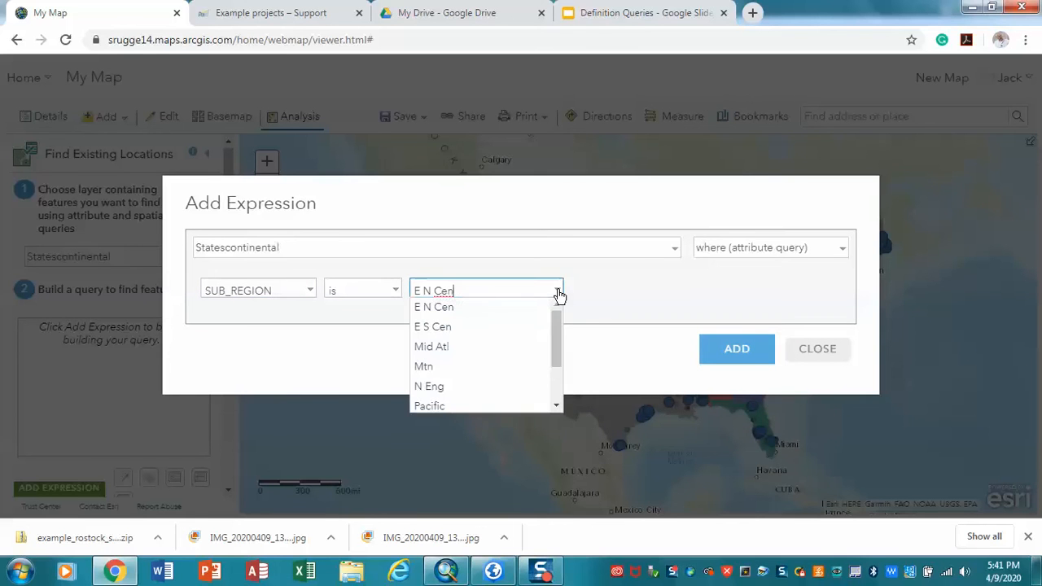
click(442, 307)
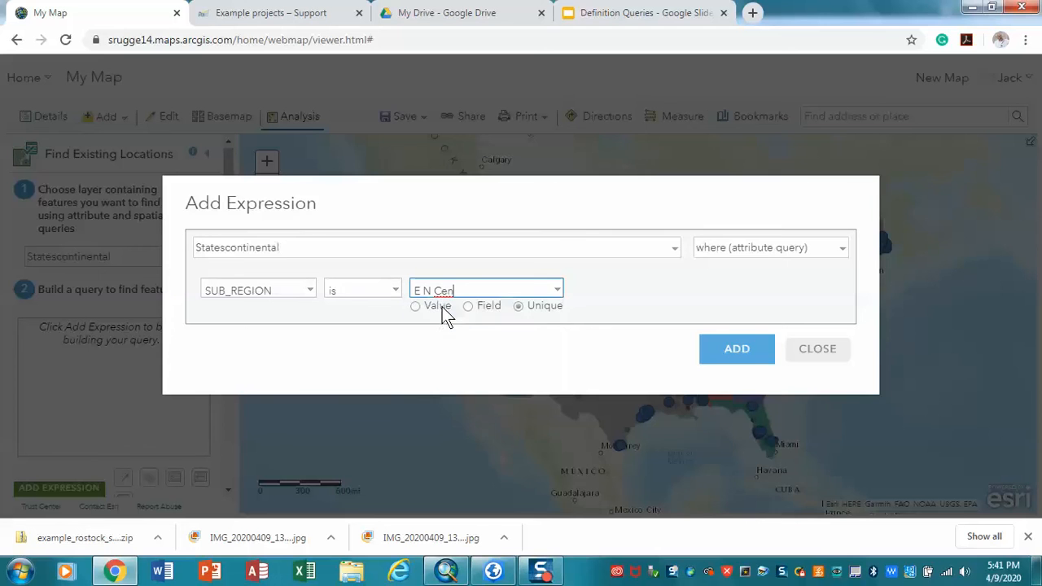
click(712, 356)
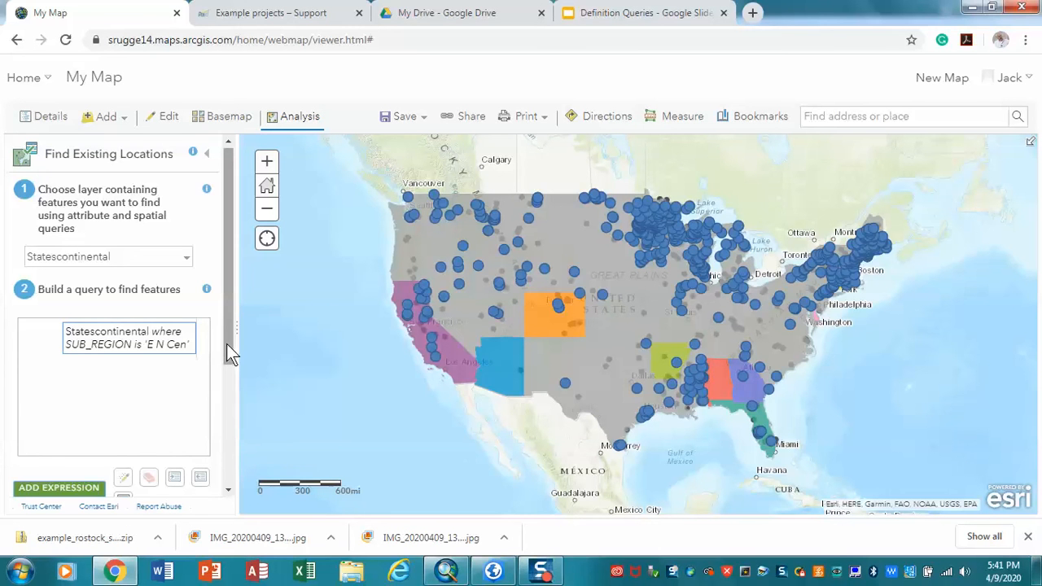
Step: Reopen the SUB_REGION expression to review its settings, and close it without editing
drag(226, 344, 223, 420)
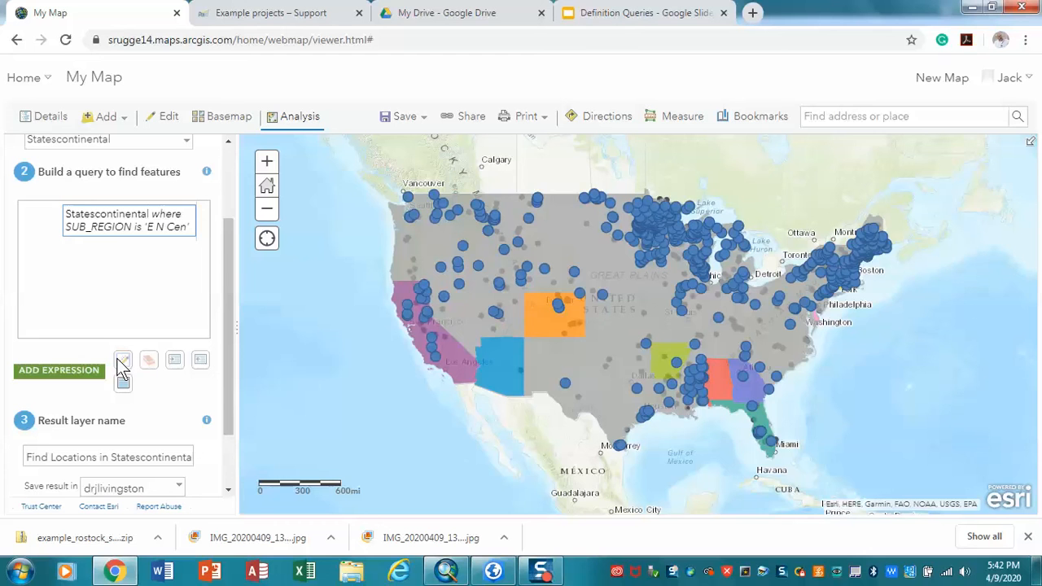
click(110, 231)
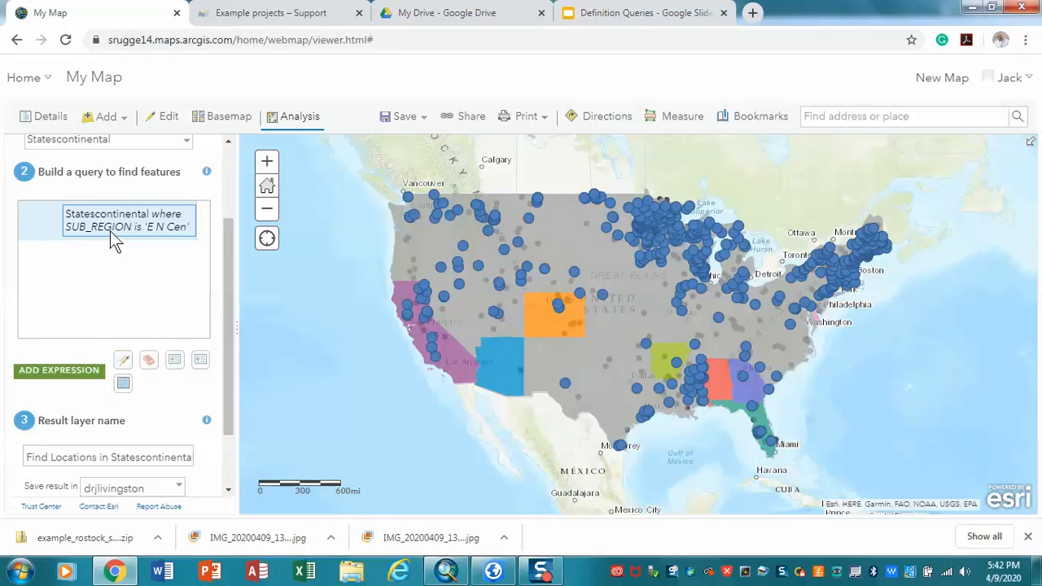
click(122, 360)
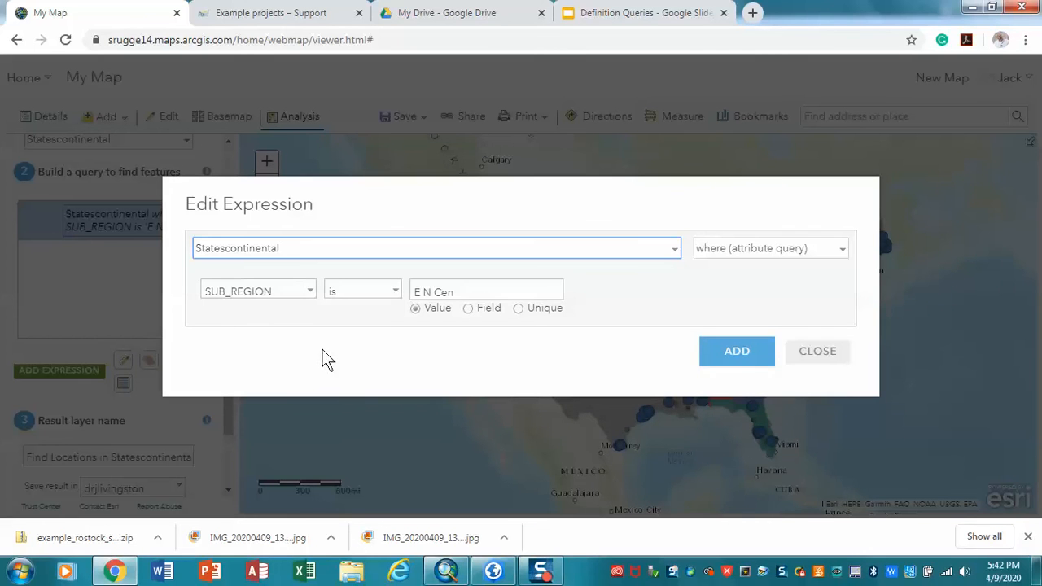
click(811, 353)
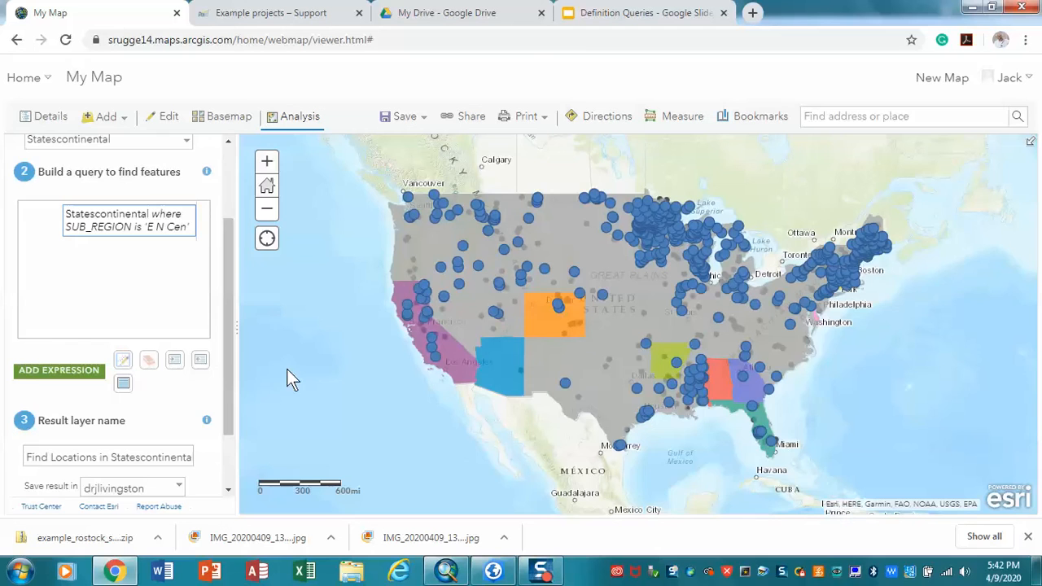
Step: Run the analysis with the default result layer name and hide the original Statescontinental layer
drag(224, 361, 224, 424)
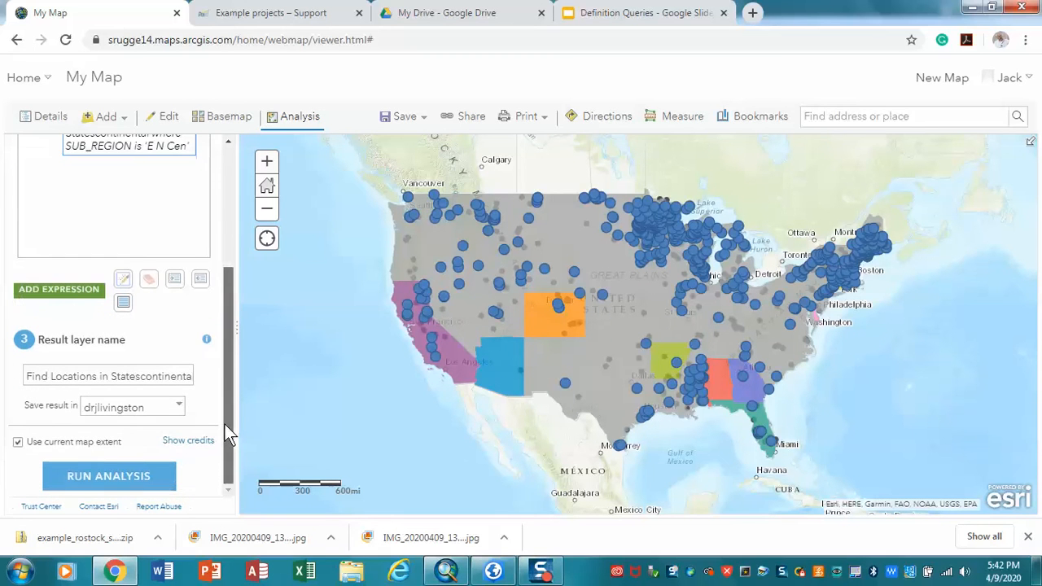
click(127, 483)
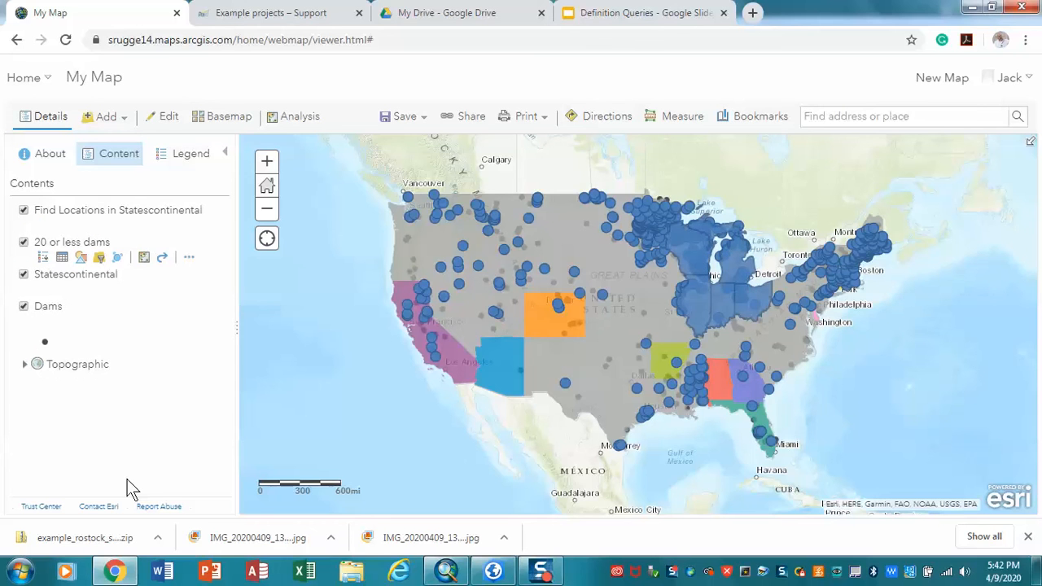
click(24, 276)
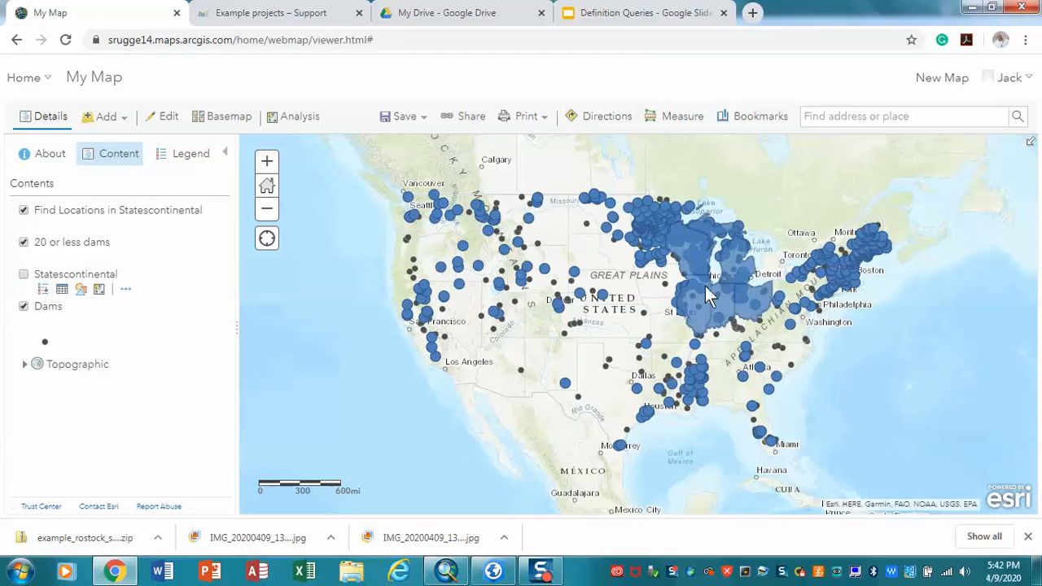